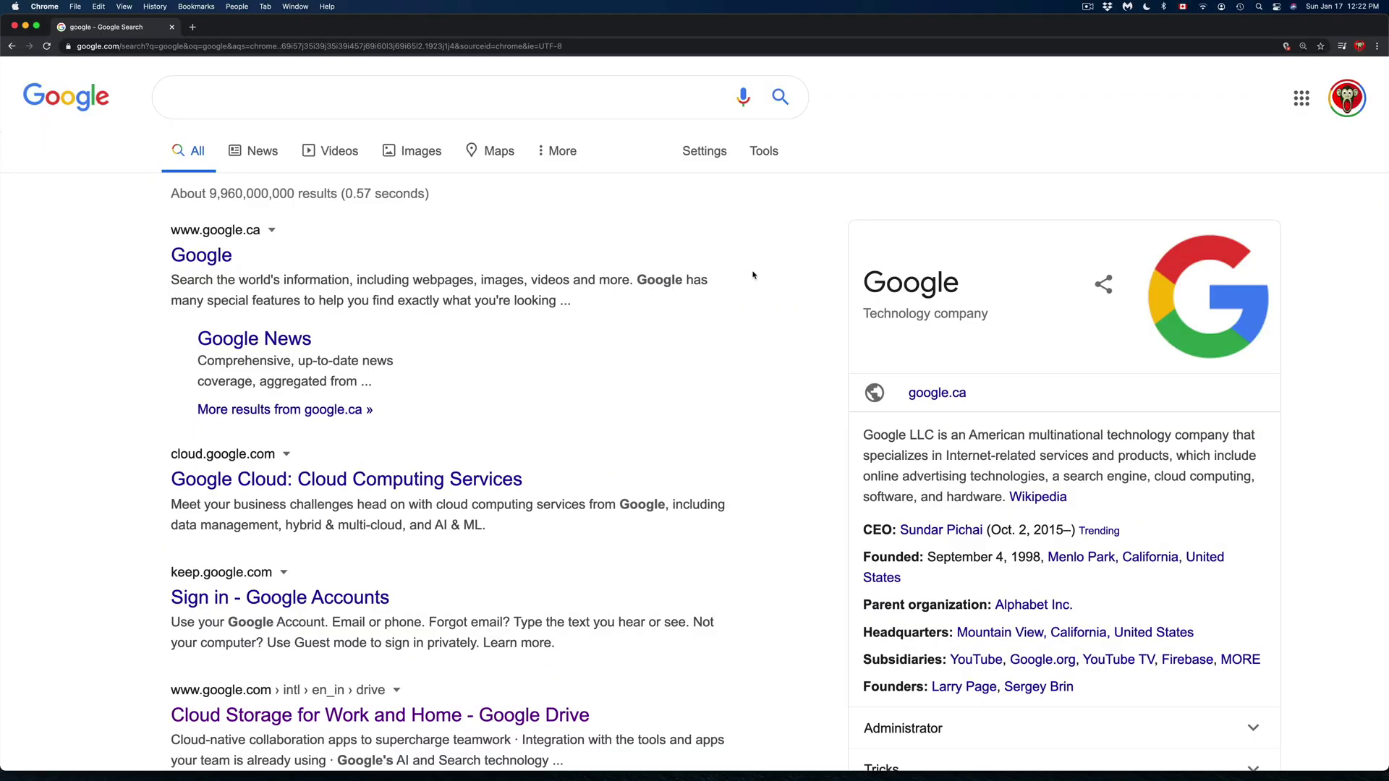
Search Google for 'google drive' and open the top result, the Google Drive landing page.
click(329, 100)
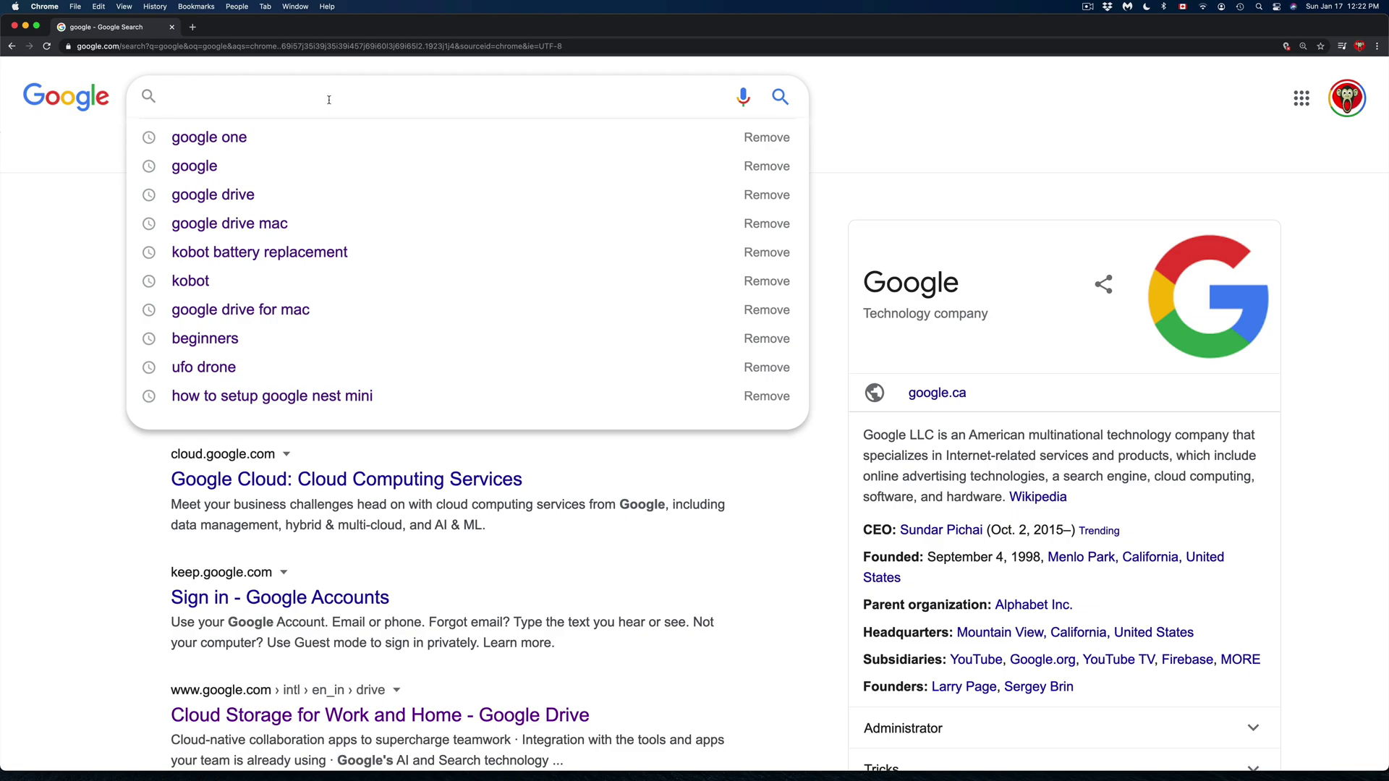
text(google )
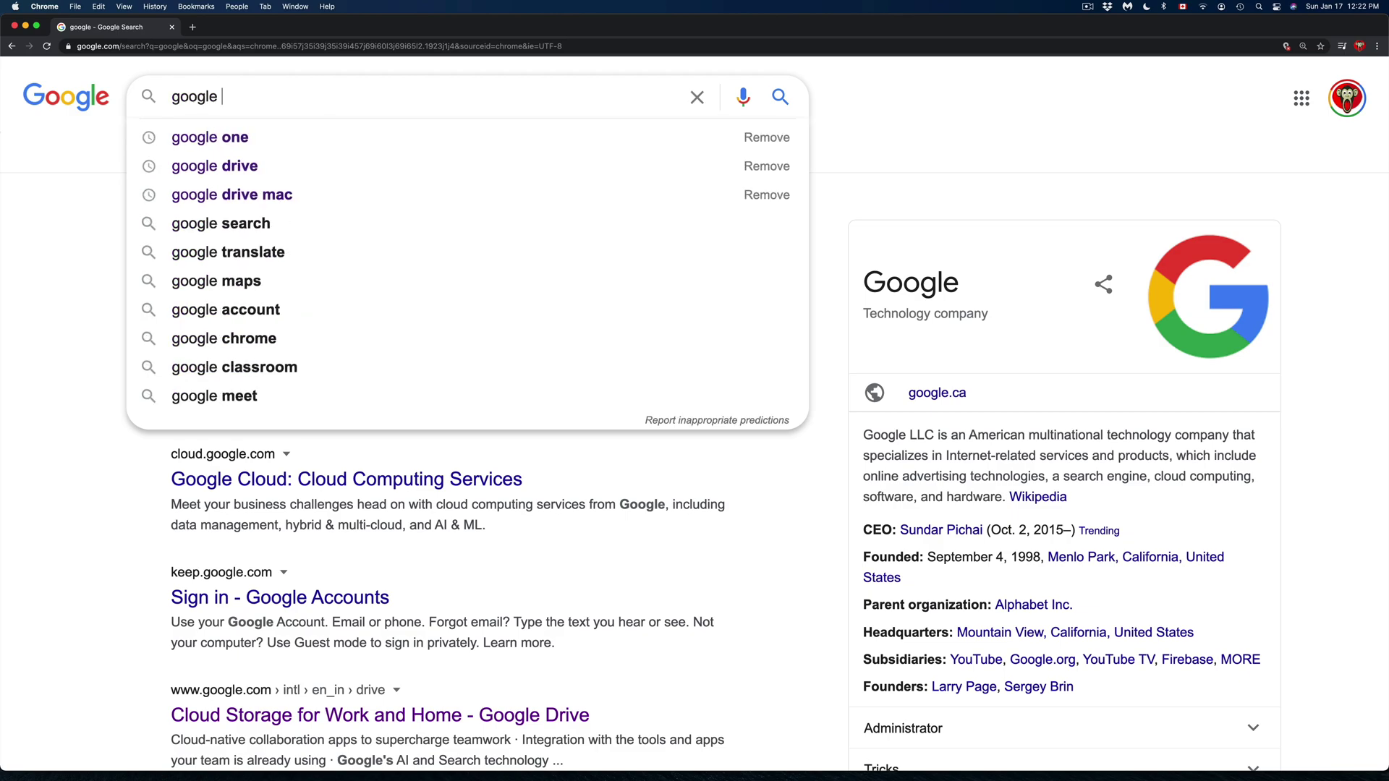
text(drive)
key(Return)
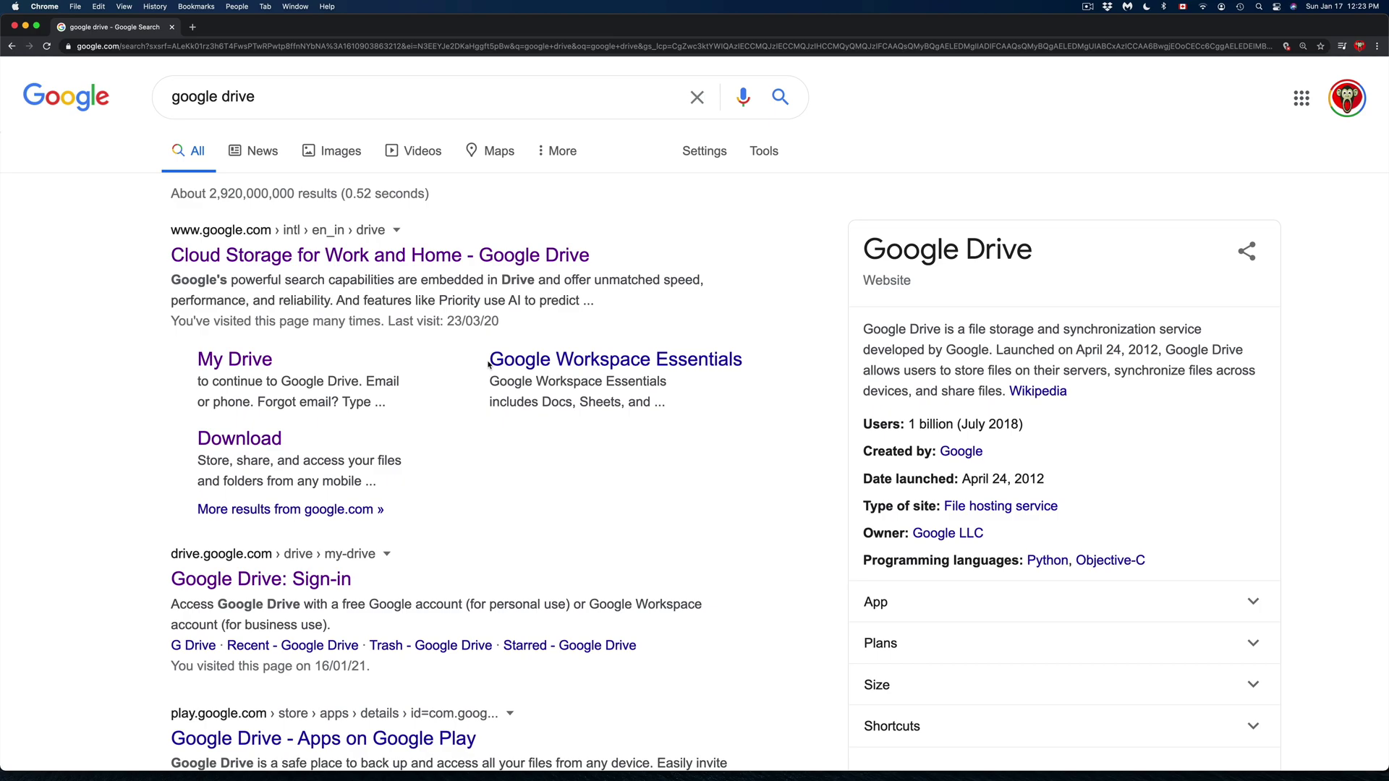
scroll(488, 361, down, 3)
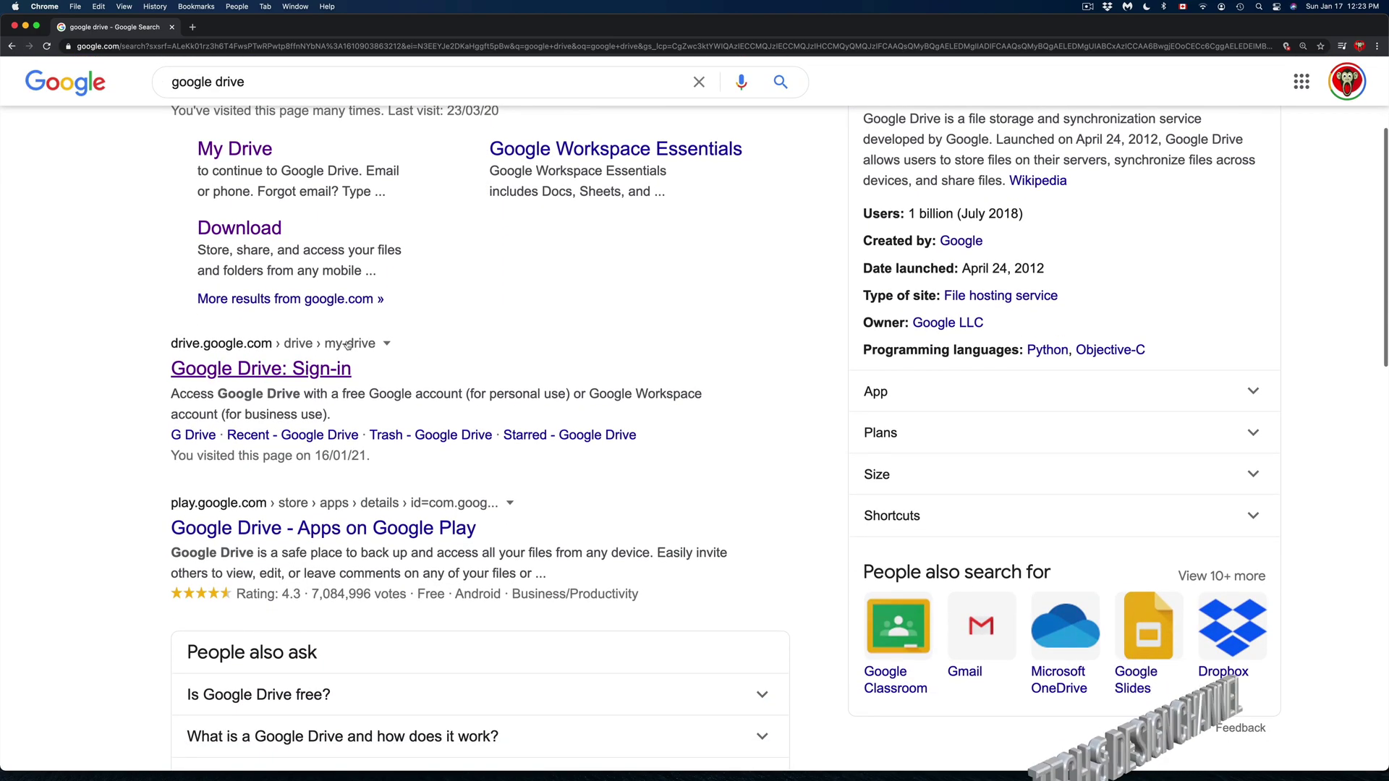
scroll(465, 343, up, 3)
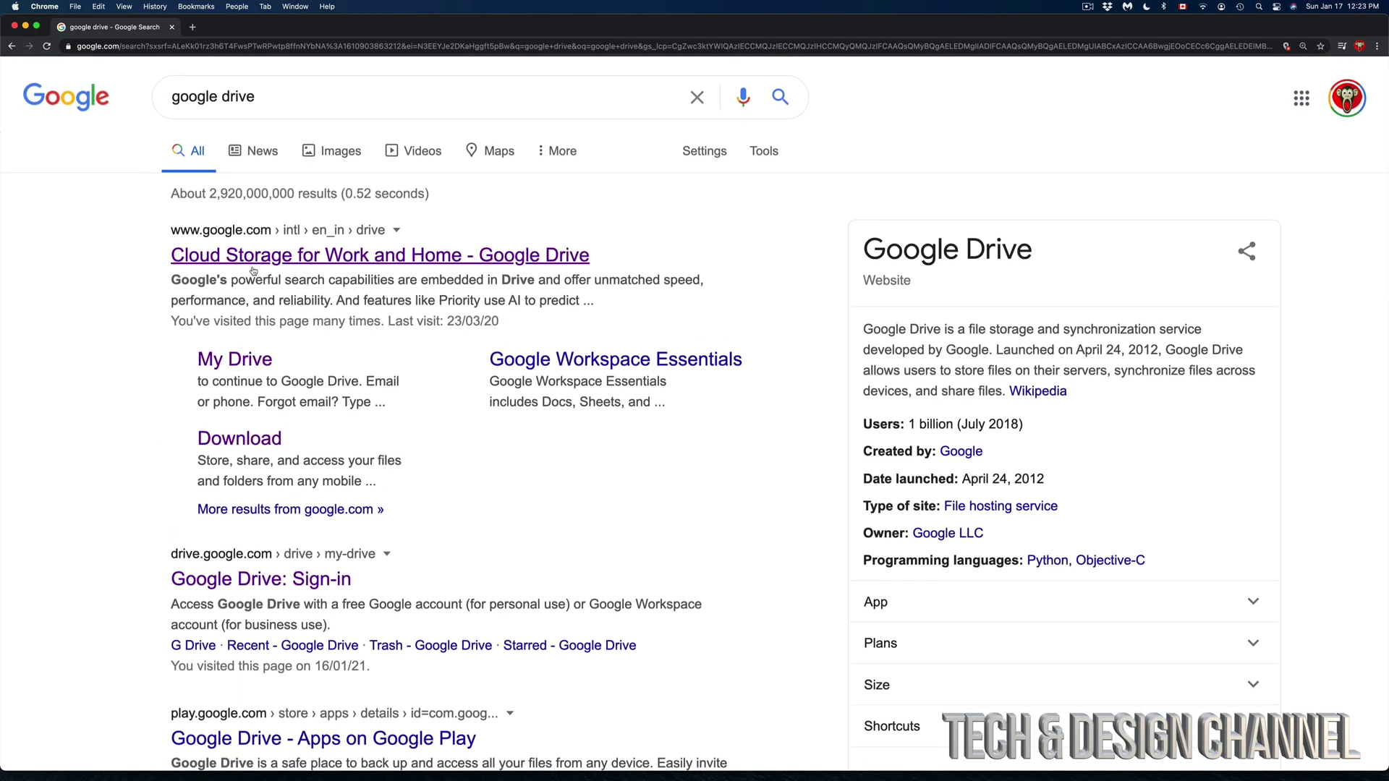
click(301, 257)
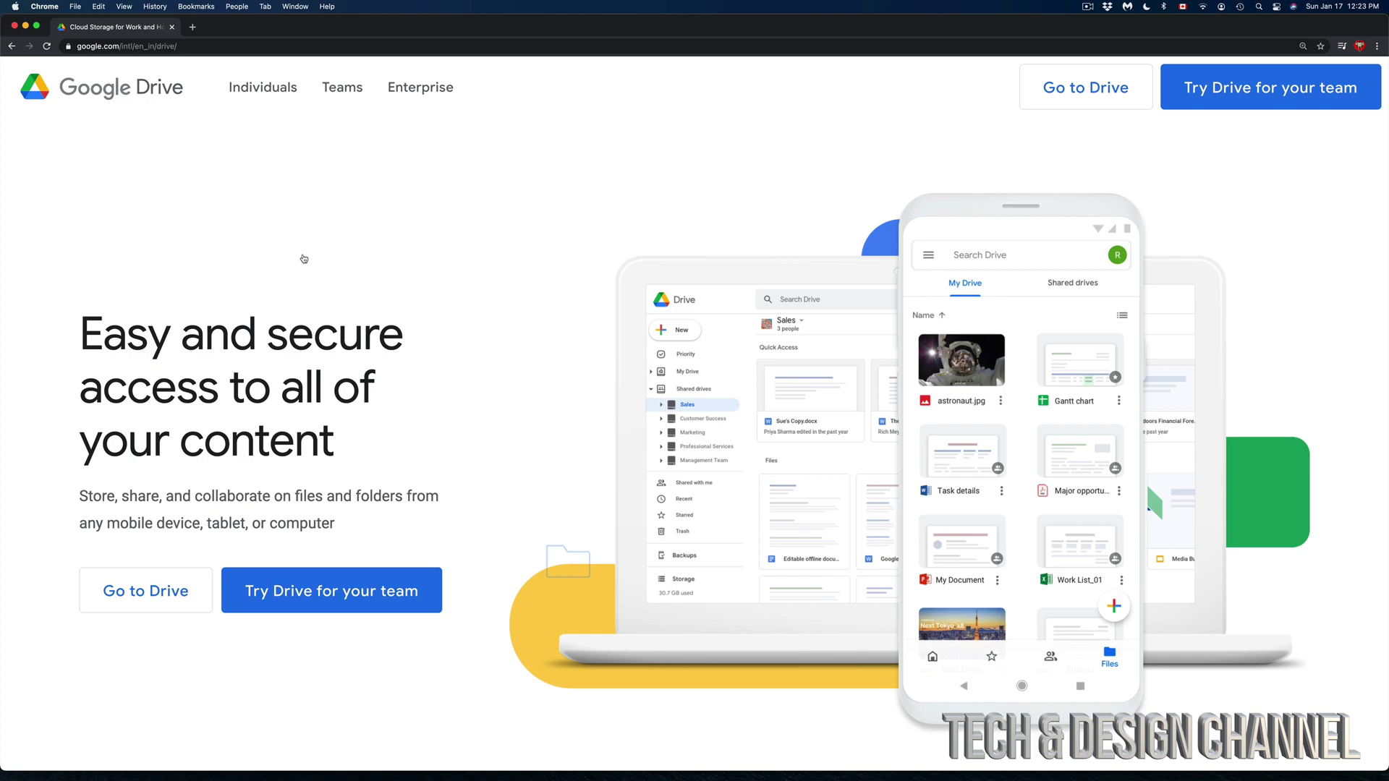
Scroll down the Google Drive landing page to the Downloads footer listing Drive for Mac/PC.
scroll(304, 258, down, 15)
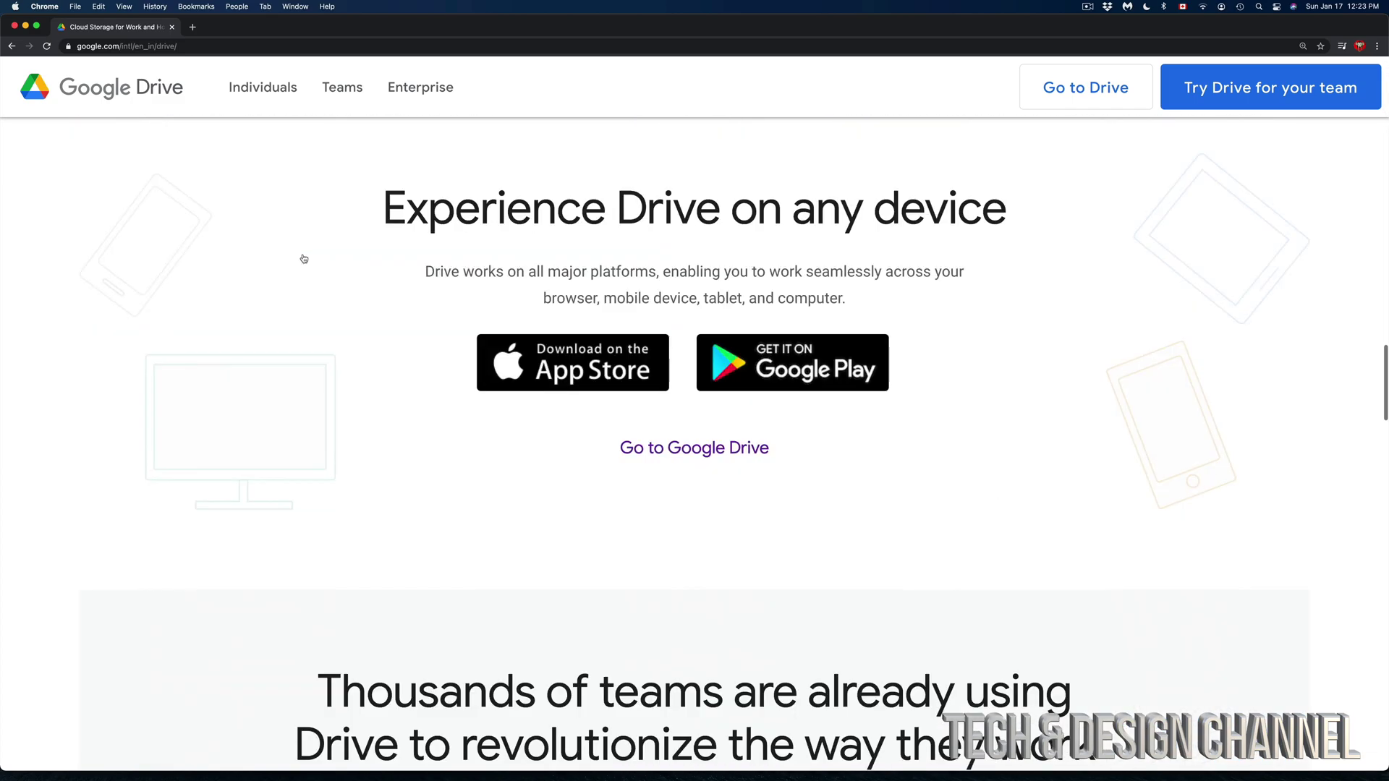
scroll(304, 258, down, 20)
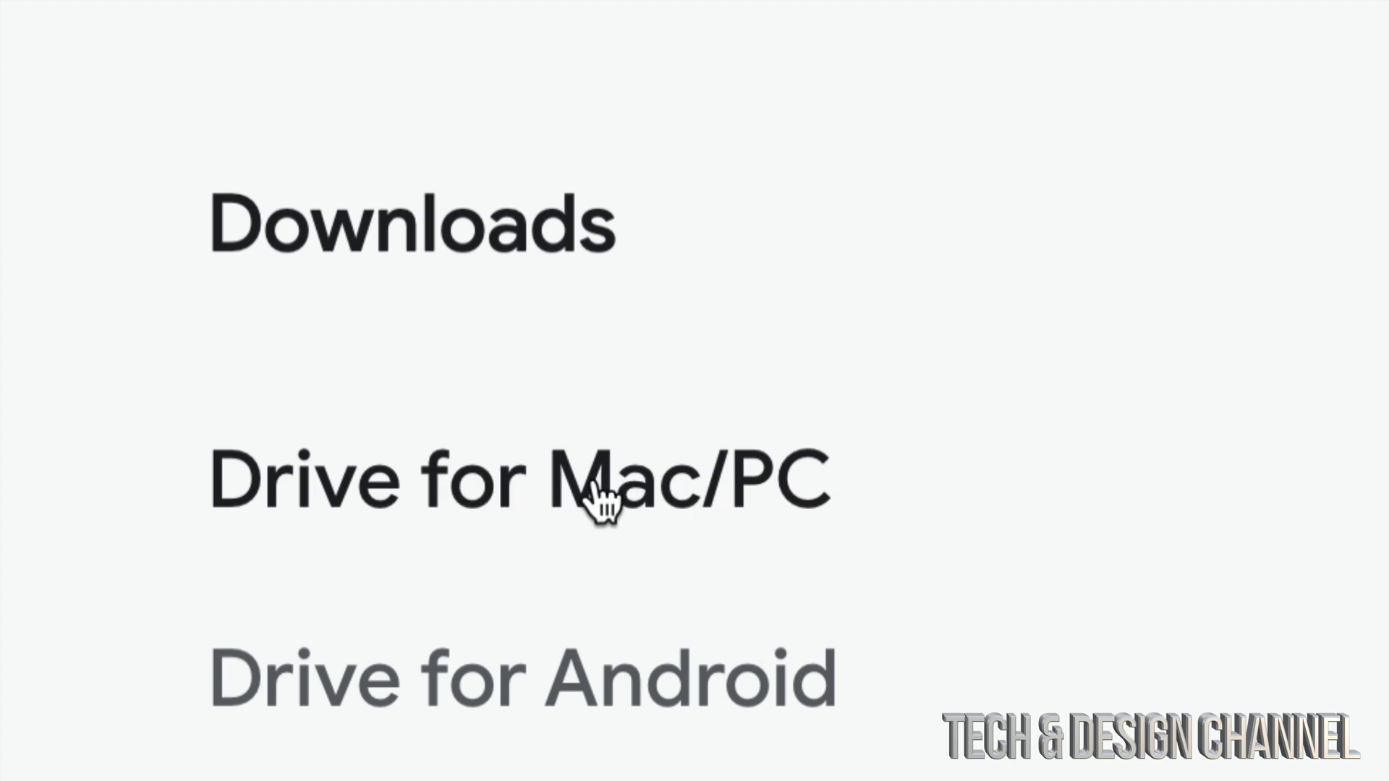
click(595, 499)
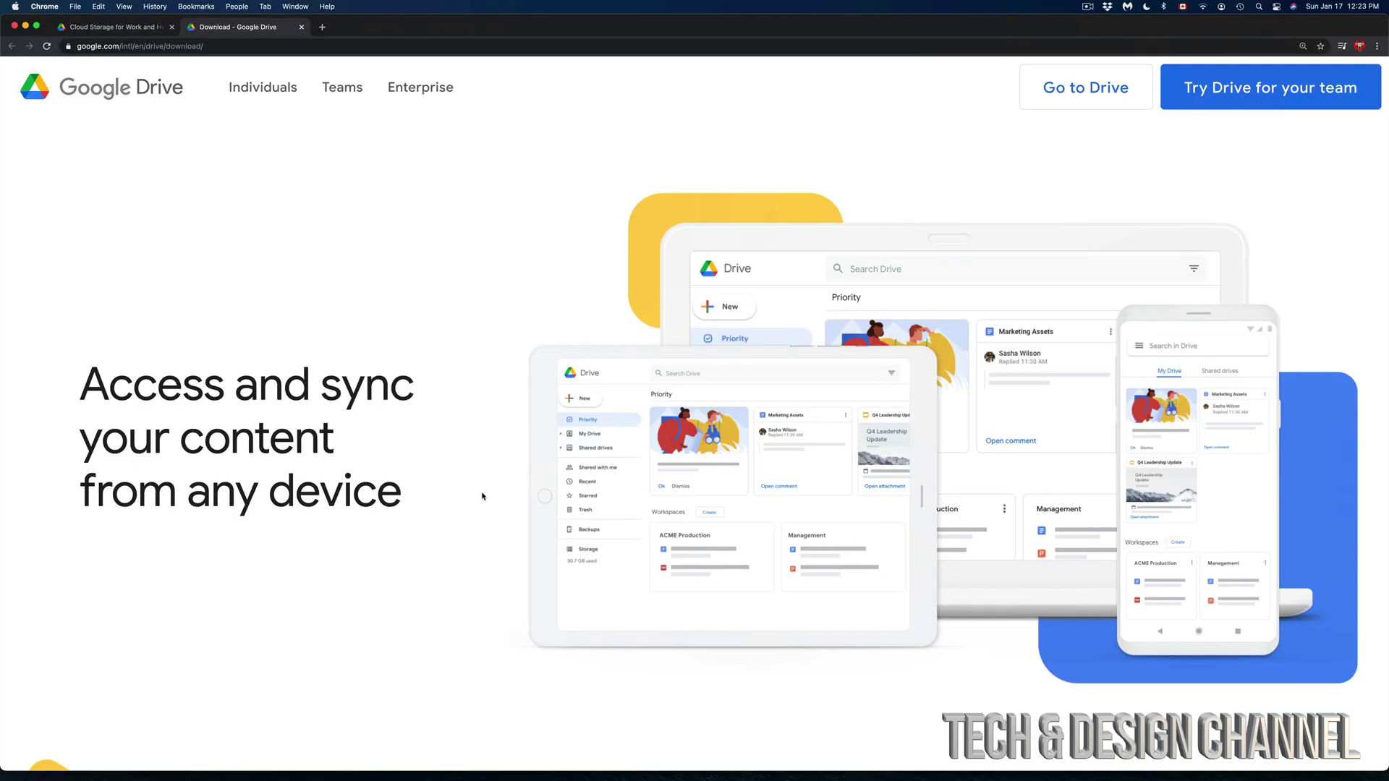
scroll(482, 496, down, 7)
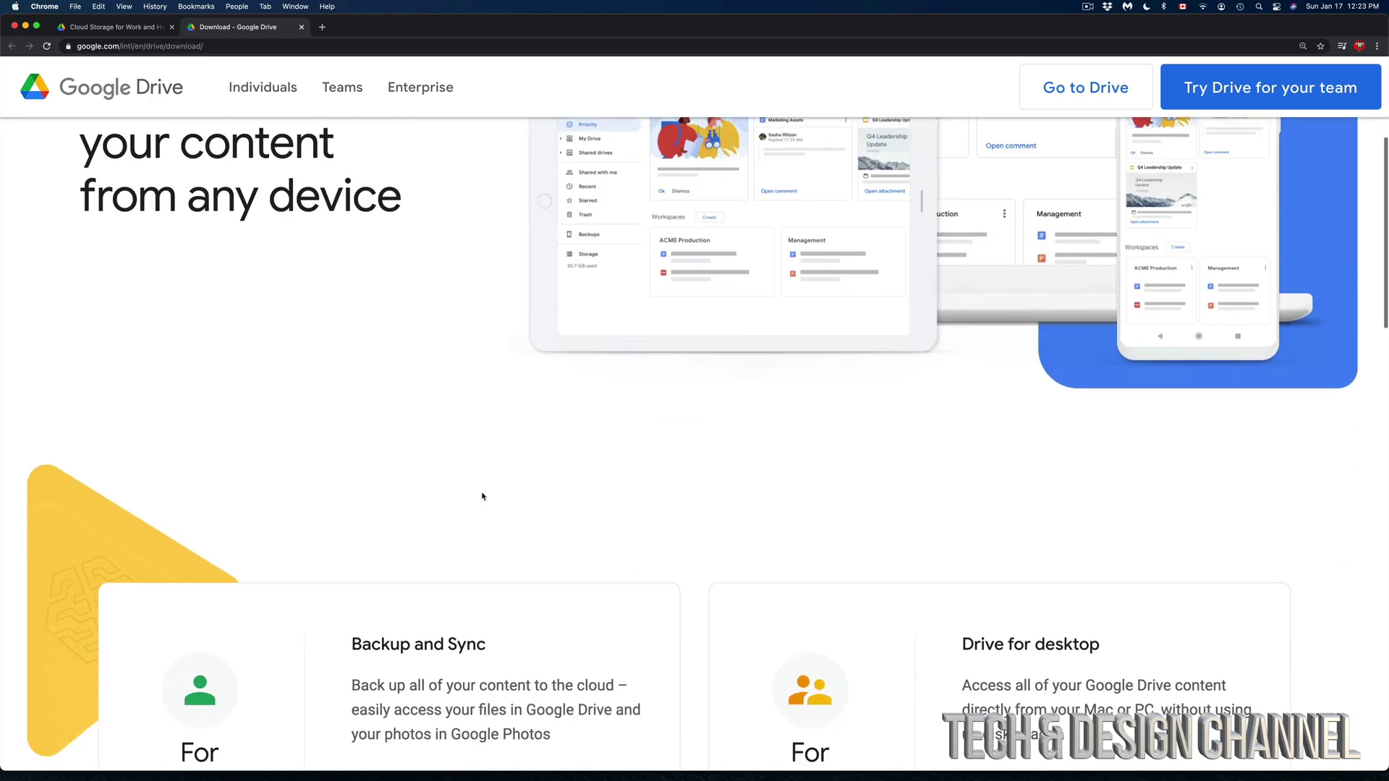
scroll(483, 494, down, 2)
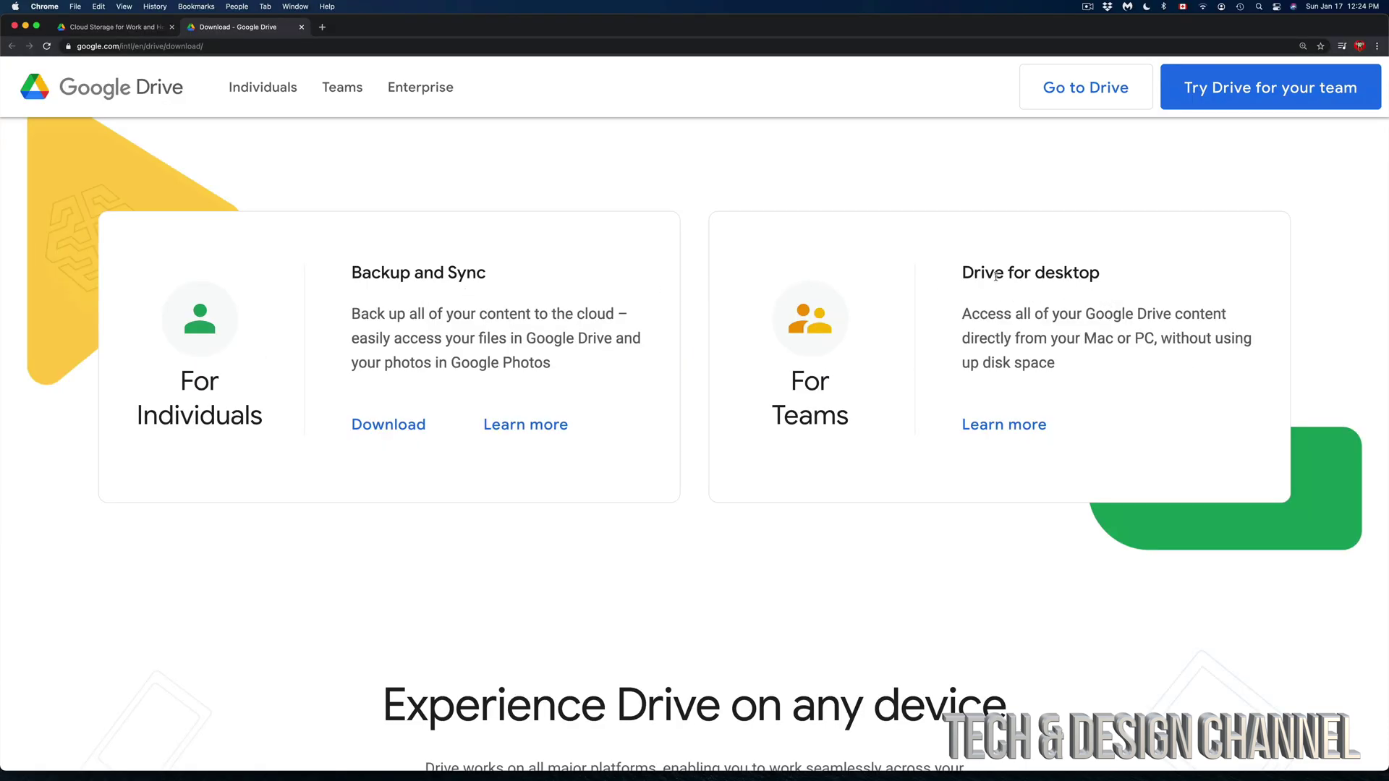
drag(966, 271, 1126, 382)
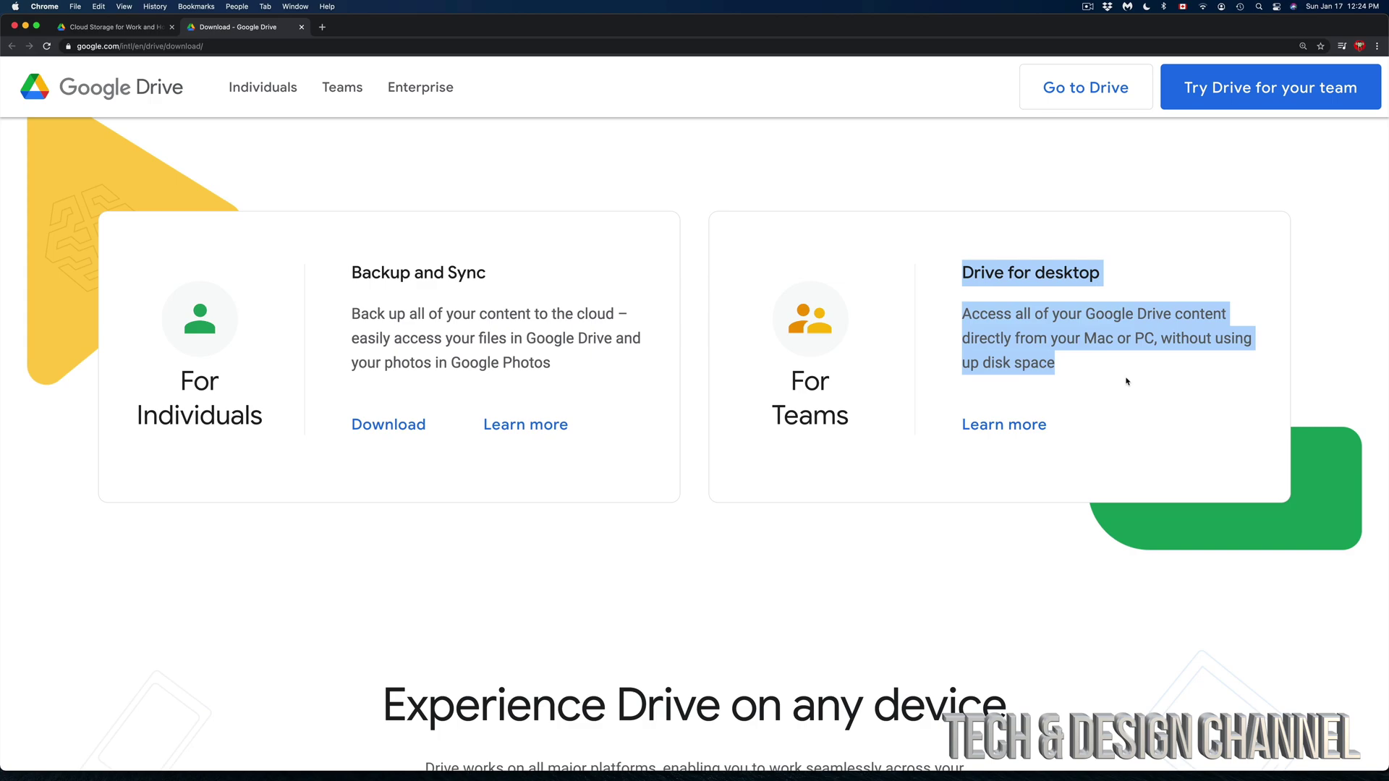
click(1126, 382)
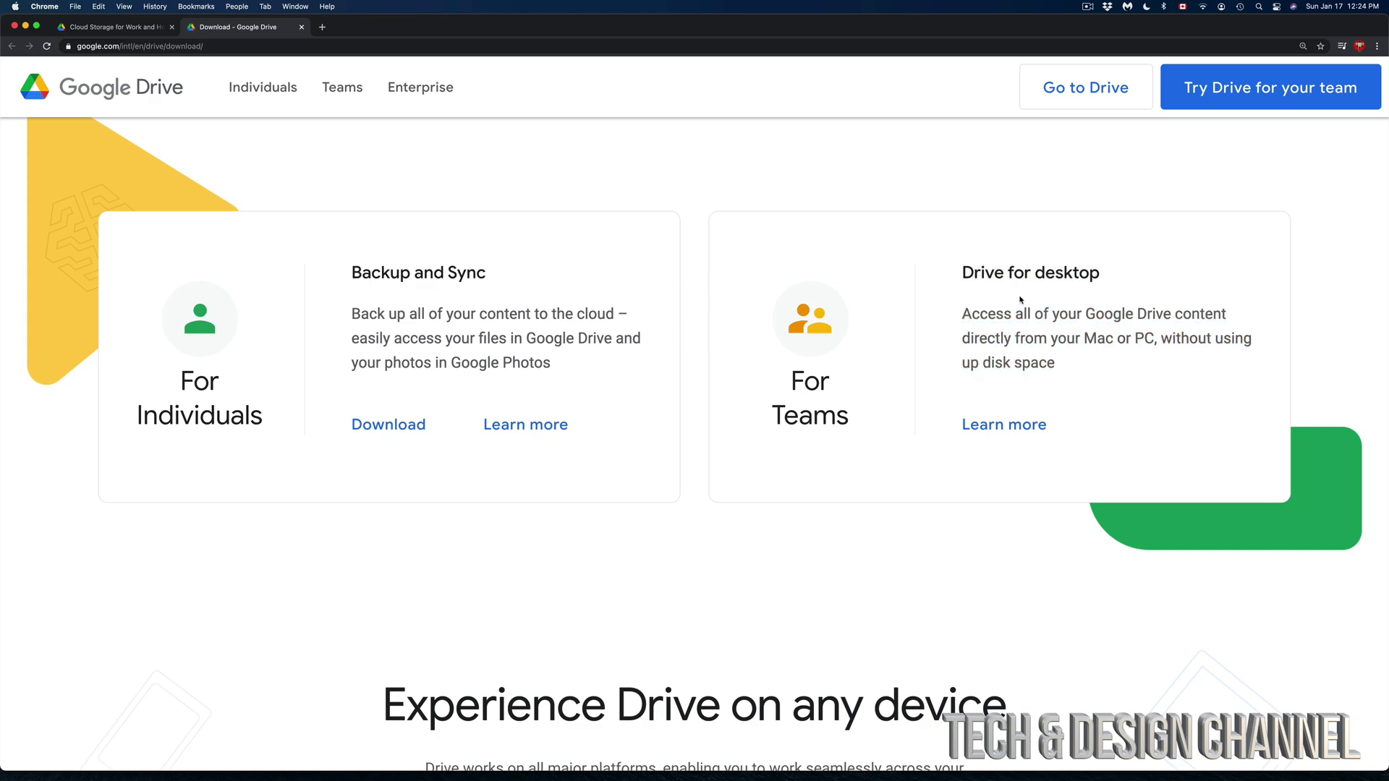
drag(963, 272, 1189, 441)
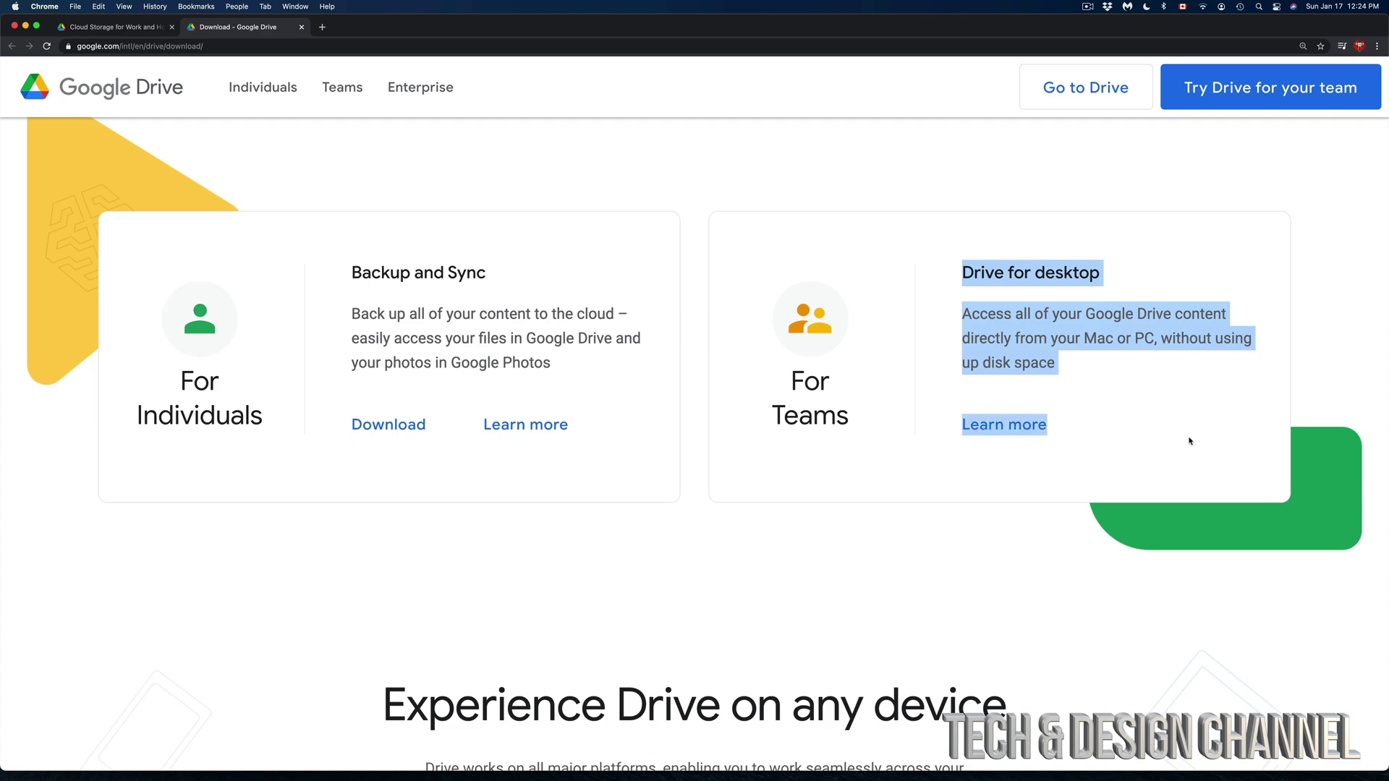
click(1126, 387)
drag(967, 269, 1196, 466)
click(901, 529)
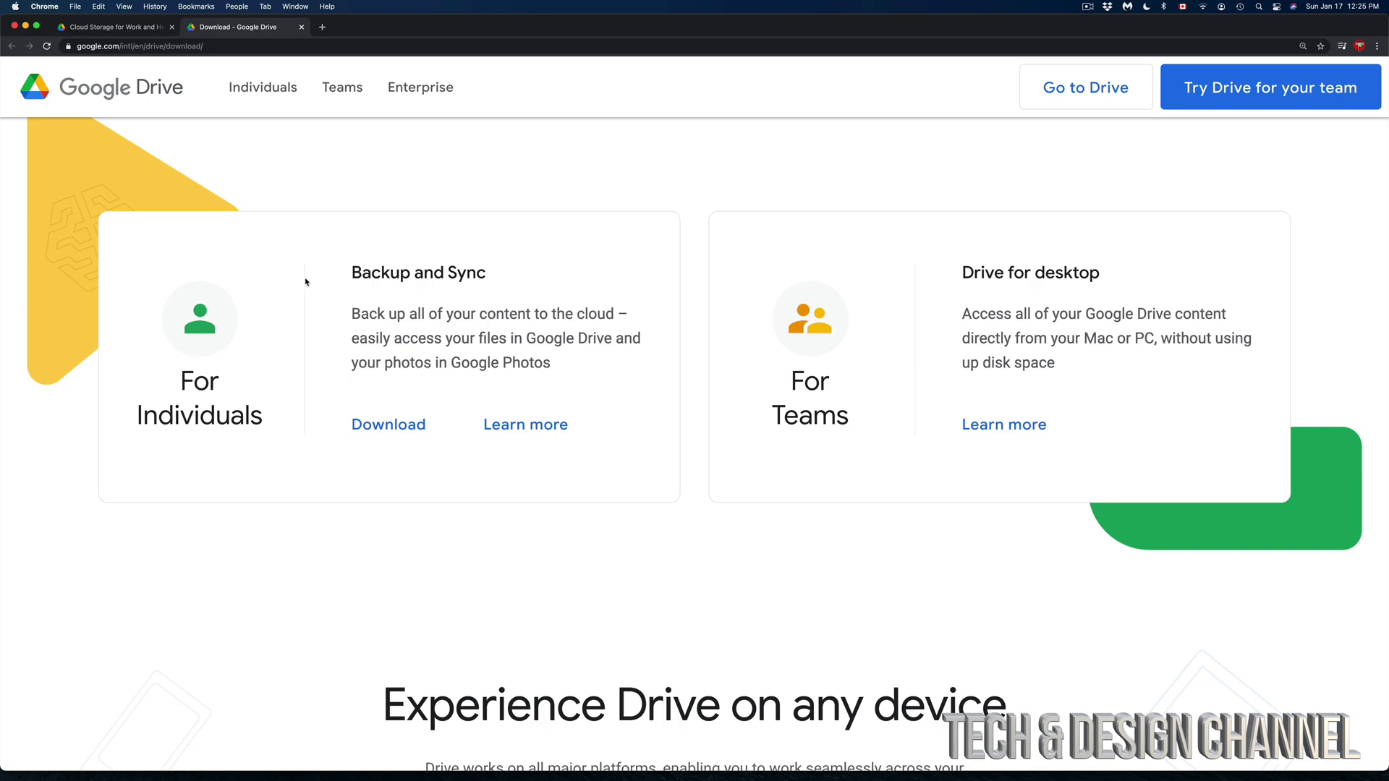
drag(307, 281, 598, 419)
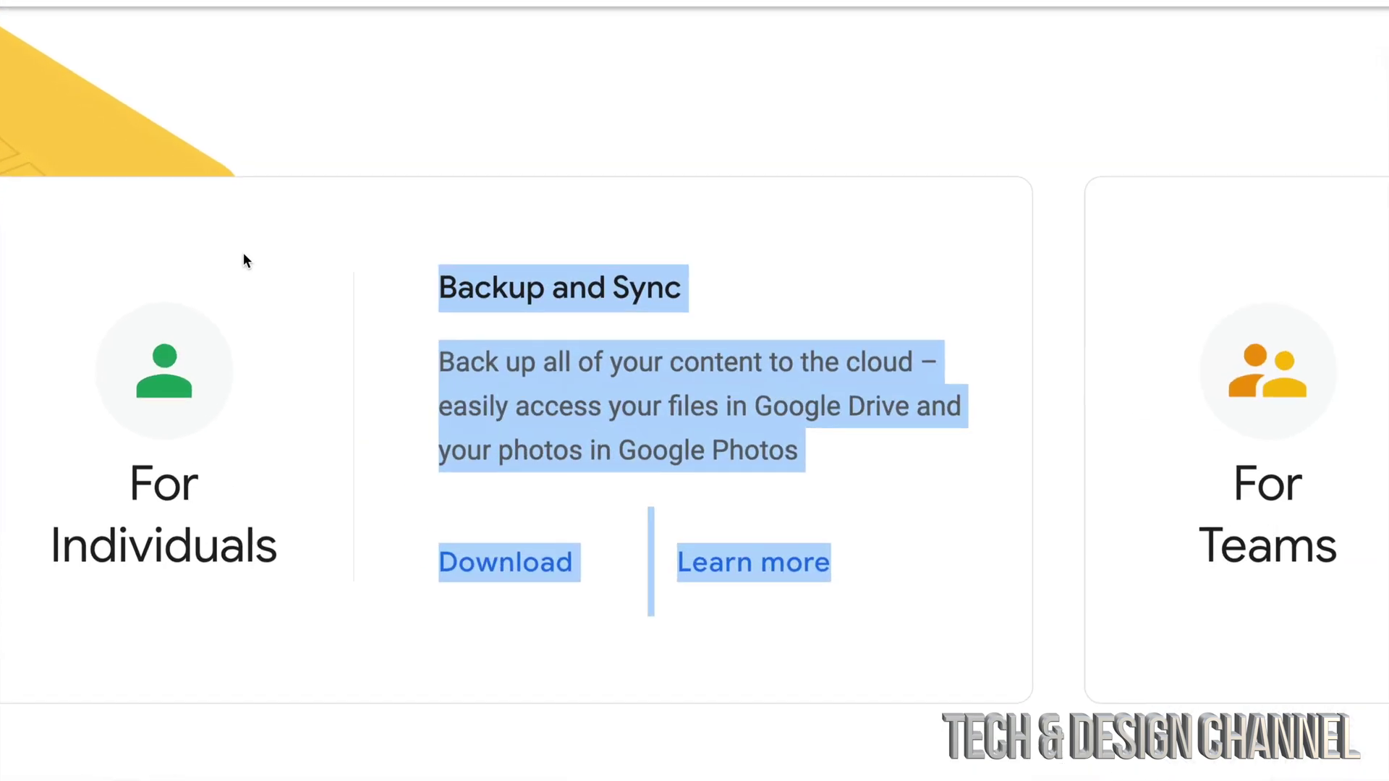
click(524, 410)
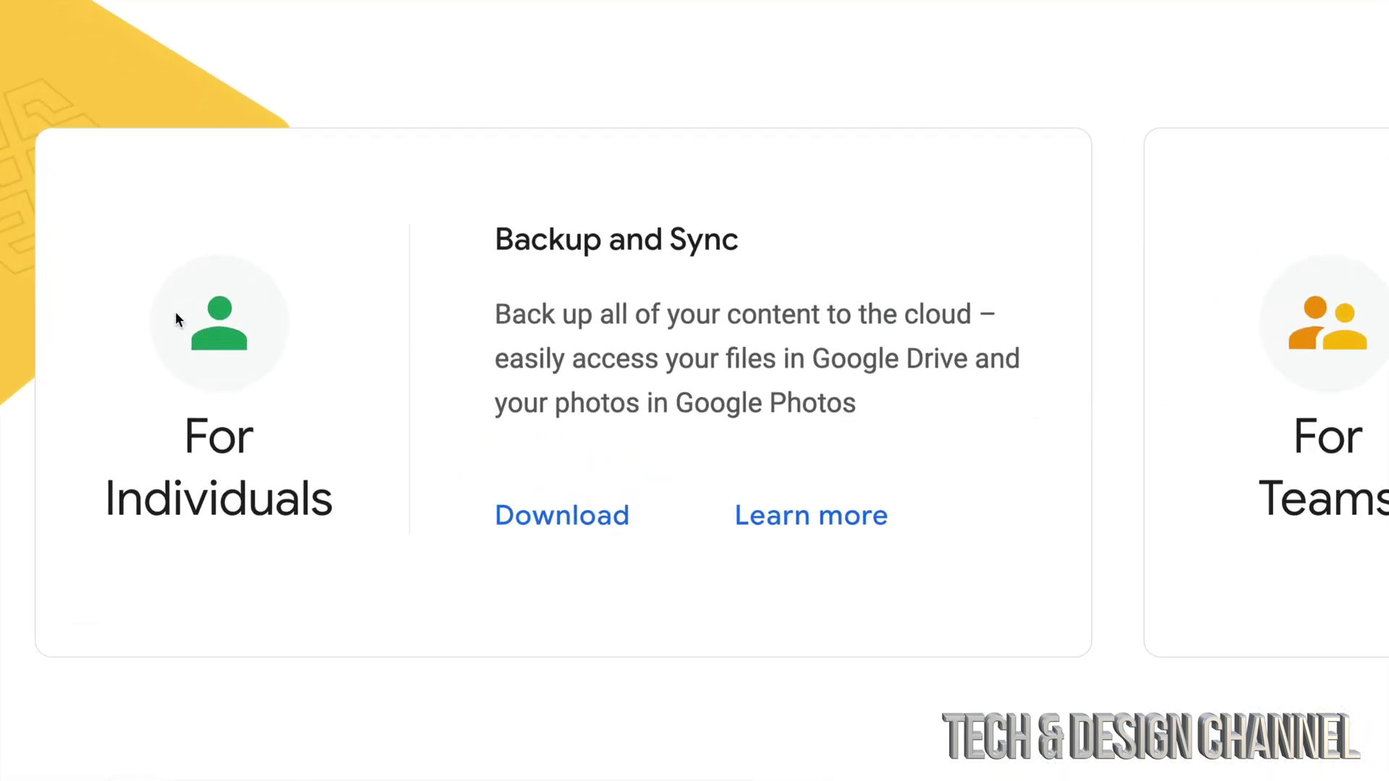
Download Backup and Sync, accepting the terms, and open InstallBackupAndSync (1).dmg.
click(563, 522)
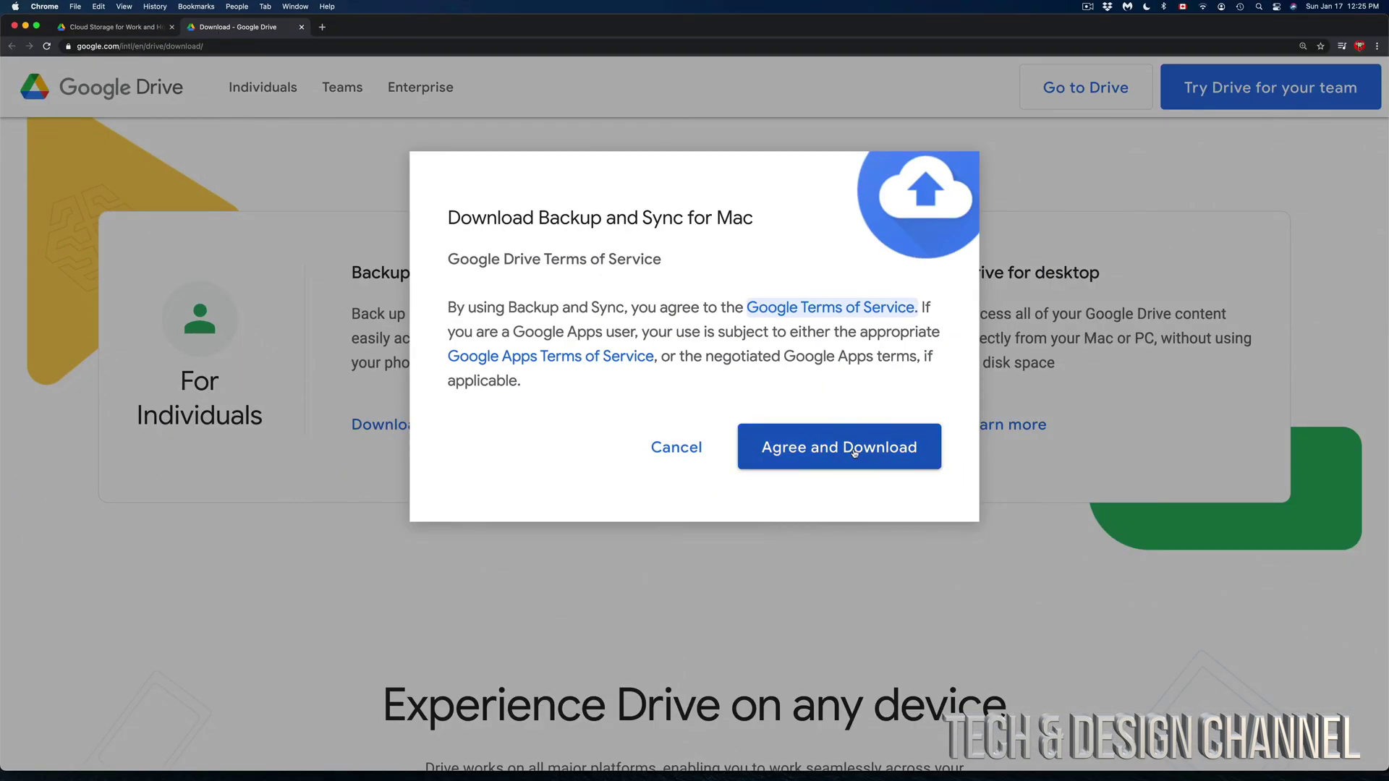
click(854, 449)
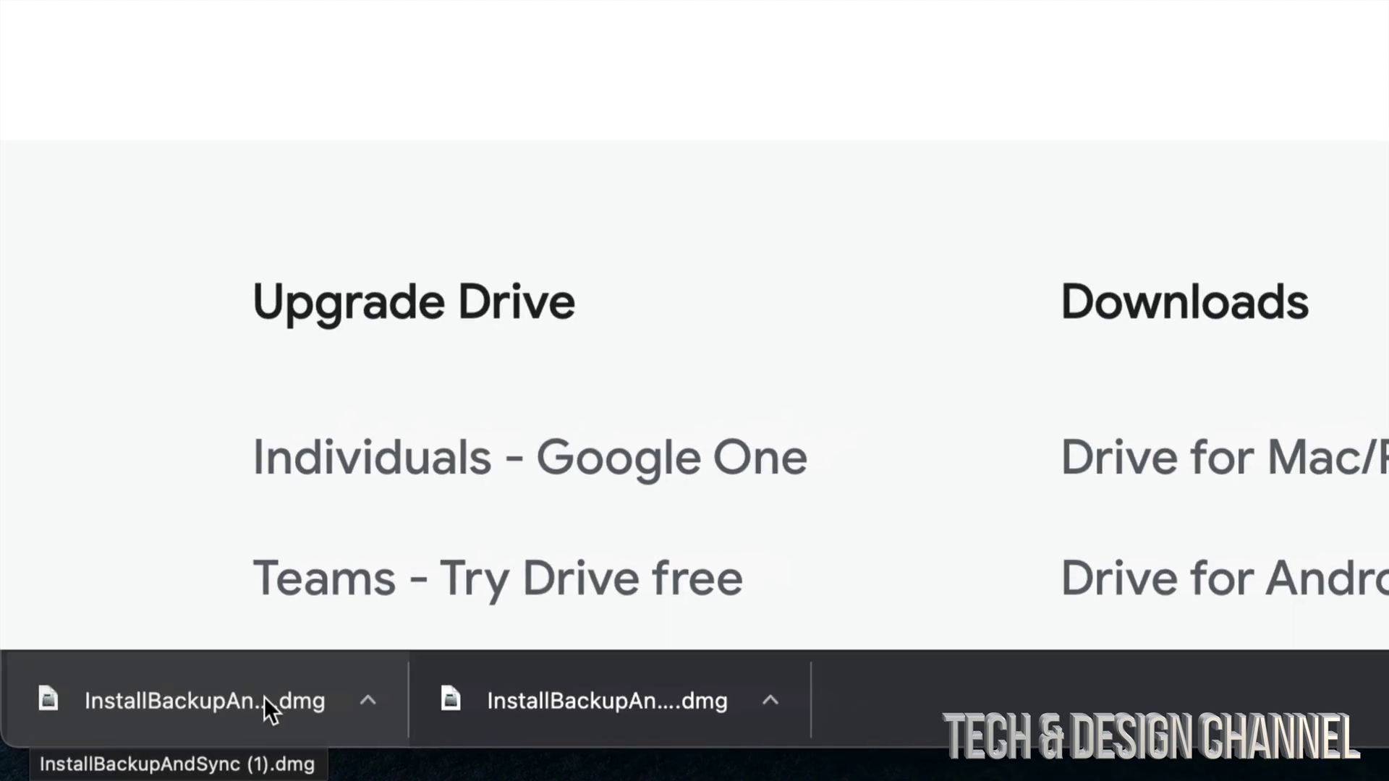
click(262, 698)
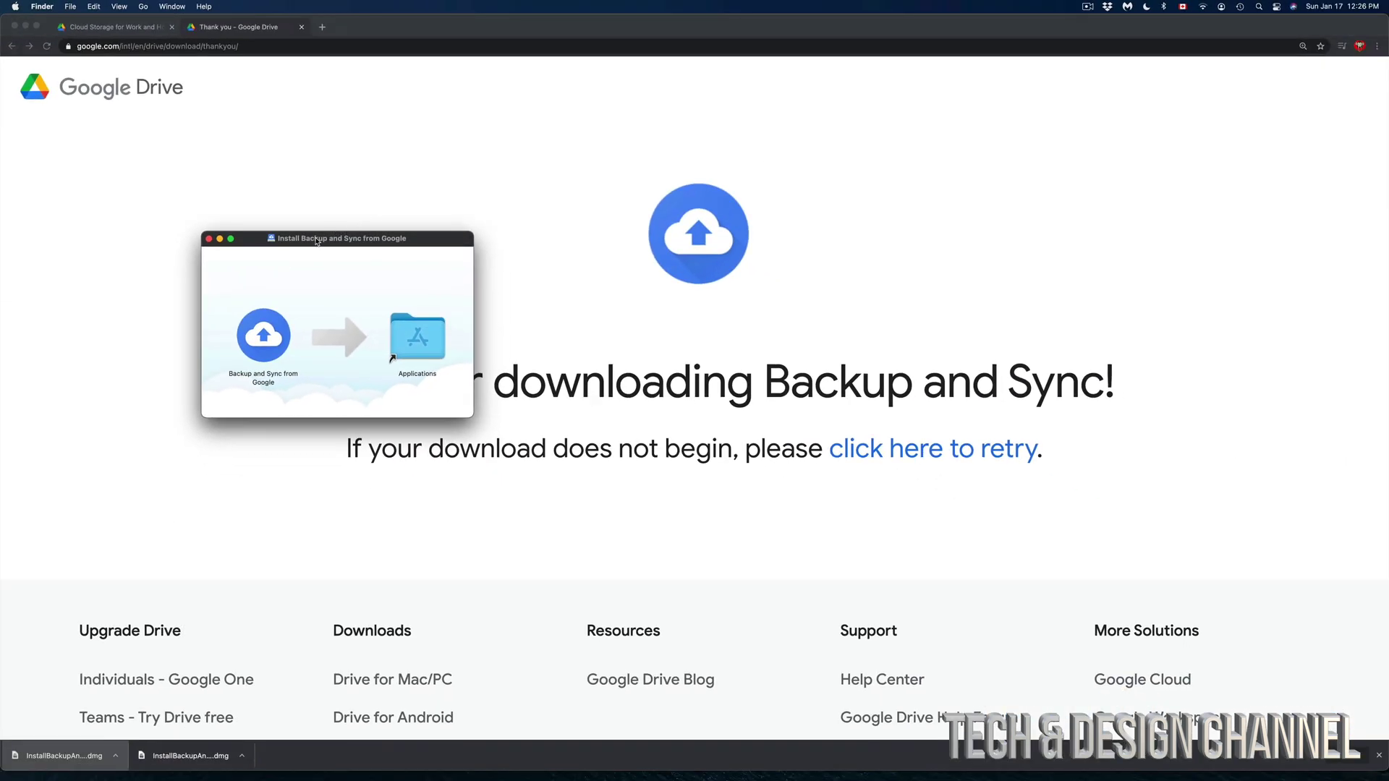
Copy Backup and Sync from Google into the Applications folder.
drag(317, 240, 609, 221)
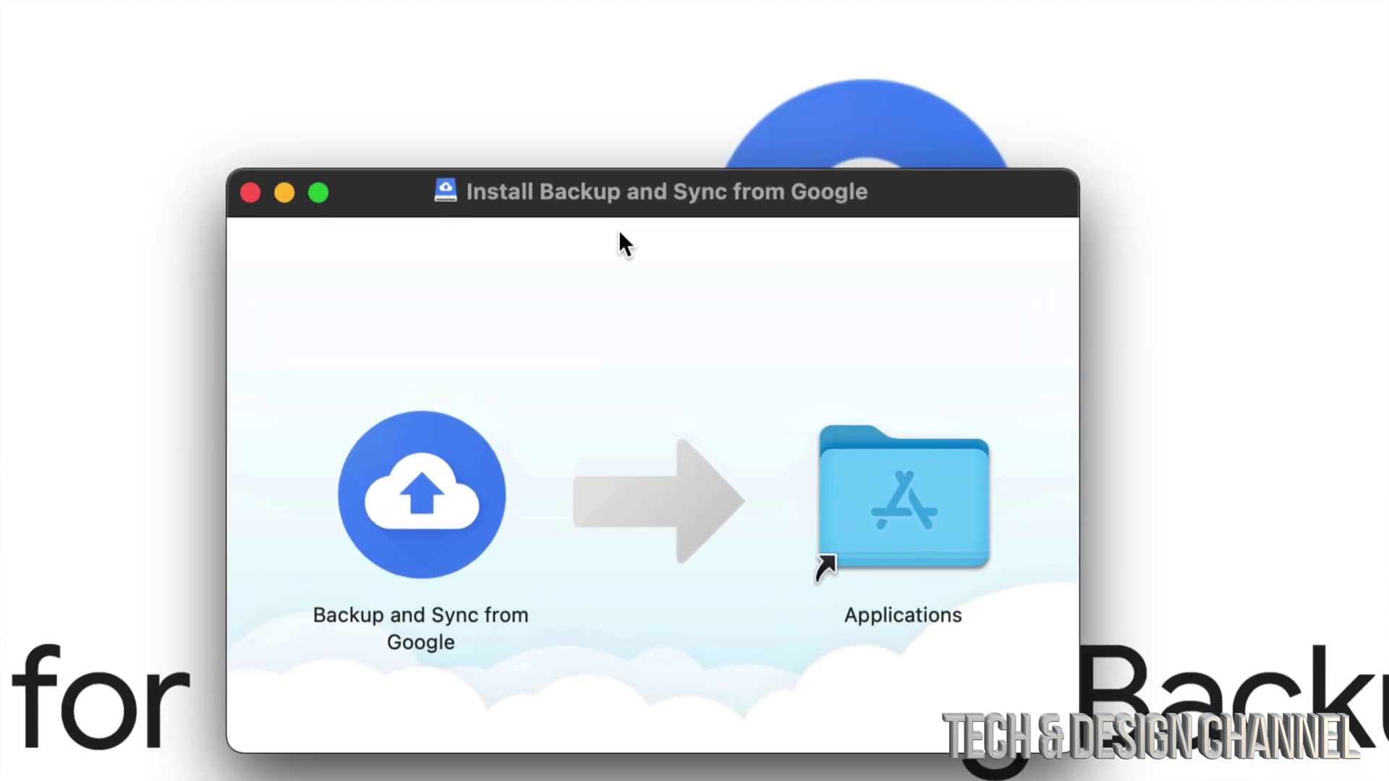
drag(605, 204, 651, 171)
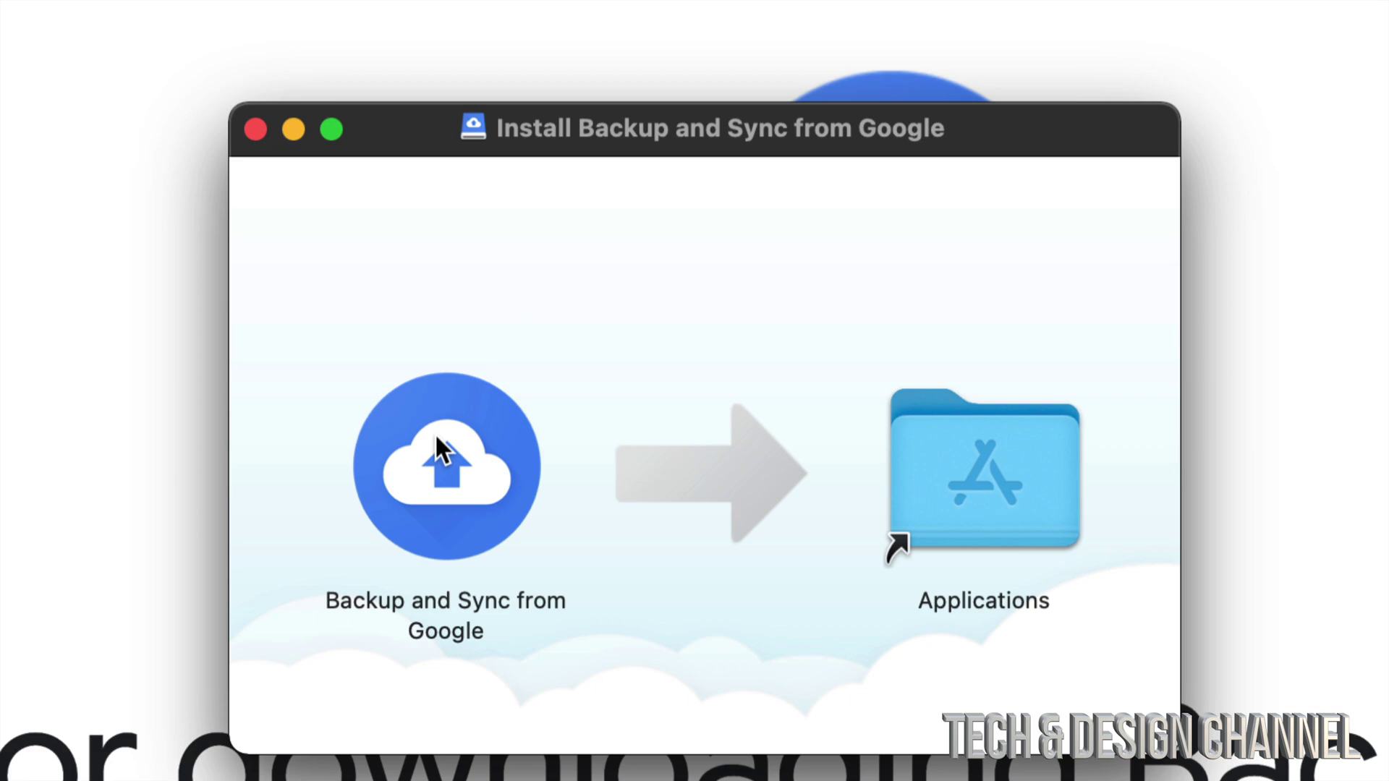
drag(437, 439, 968, 452)
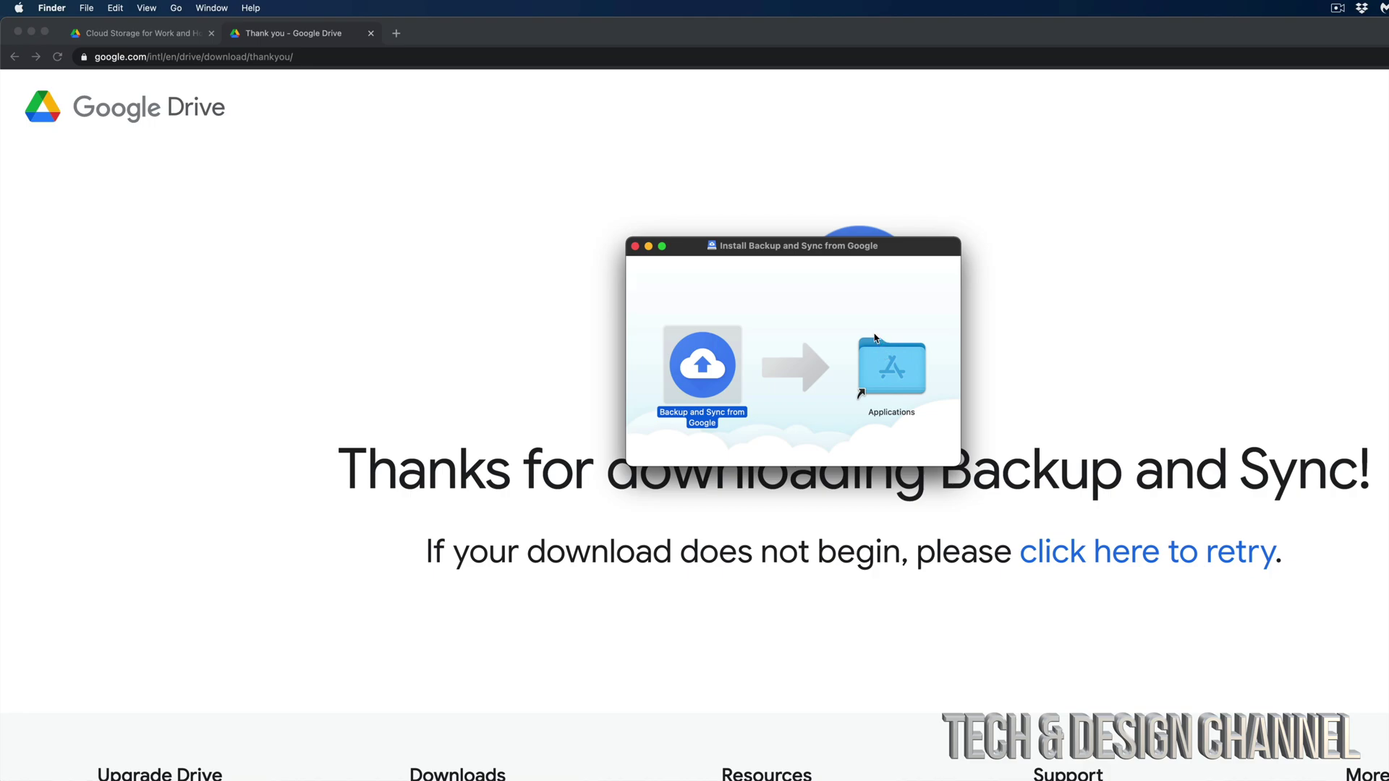
Open the Applications folder to confirm Backup and Sync from Google is listed.
drag(799, 254, 599, 191)
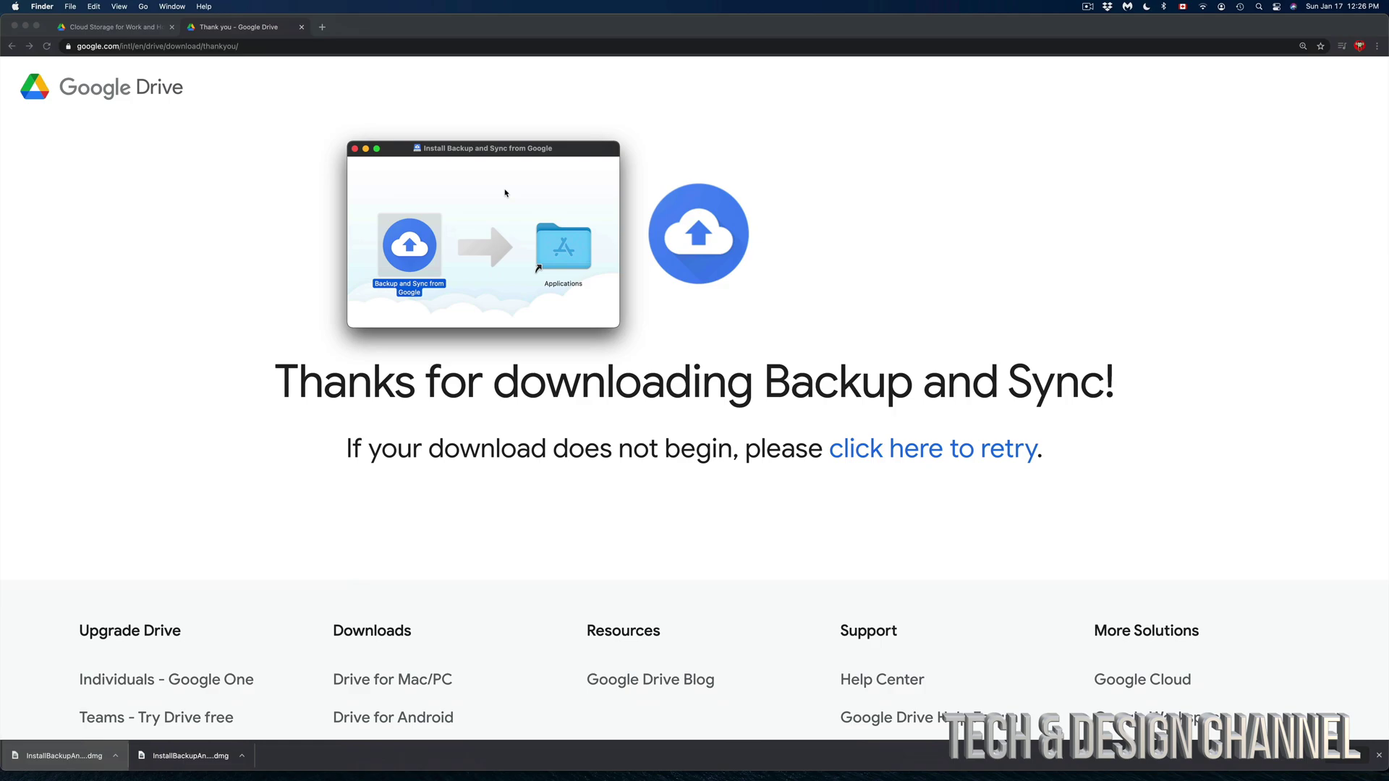
drag(440, 150, 487, 231)
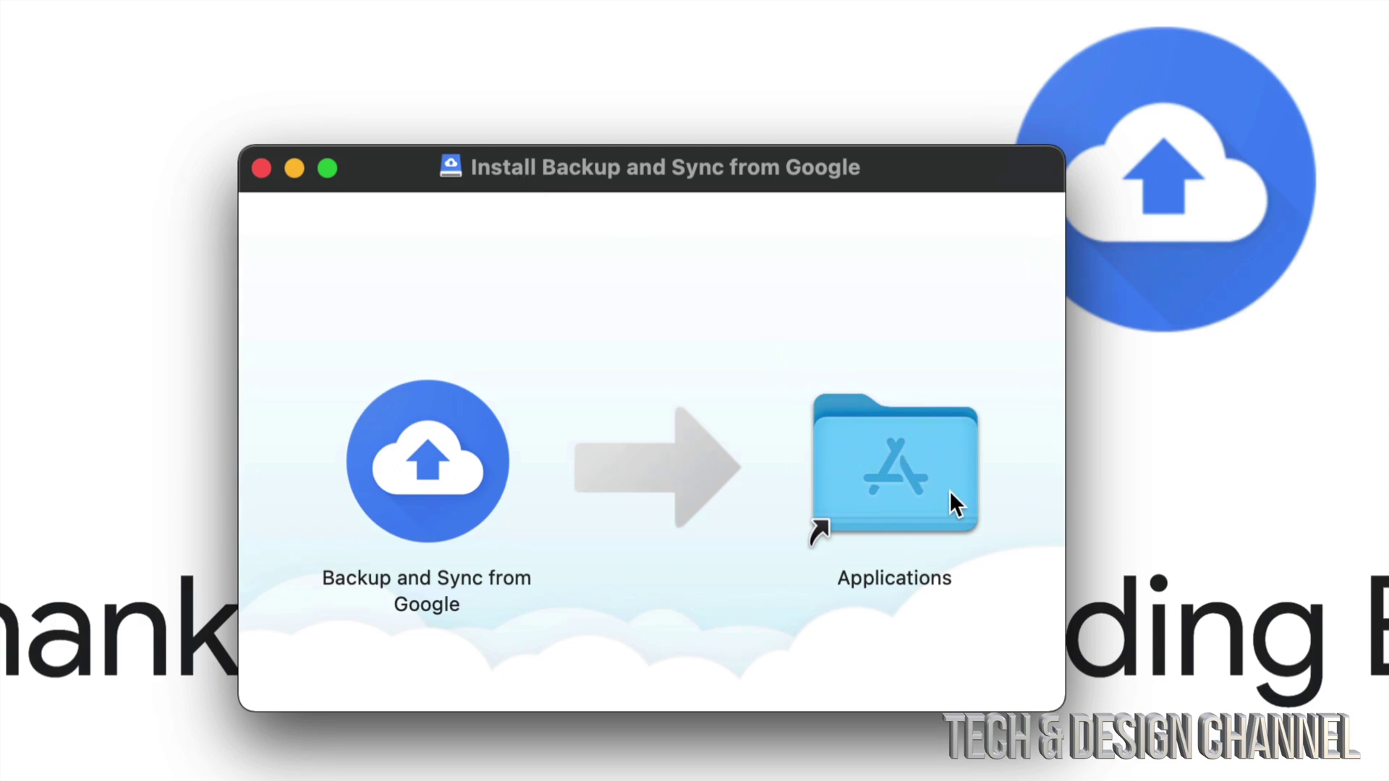
click(912, 471)
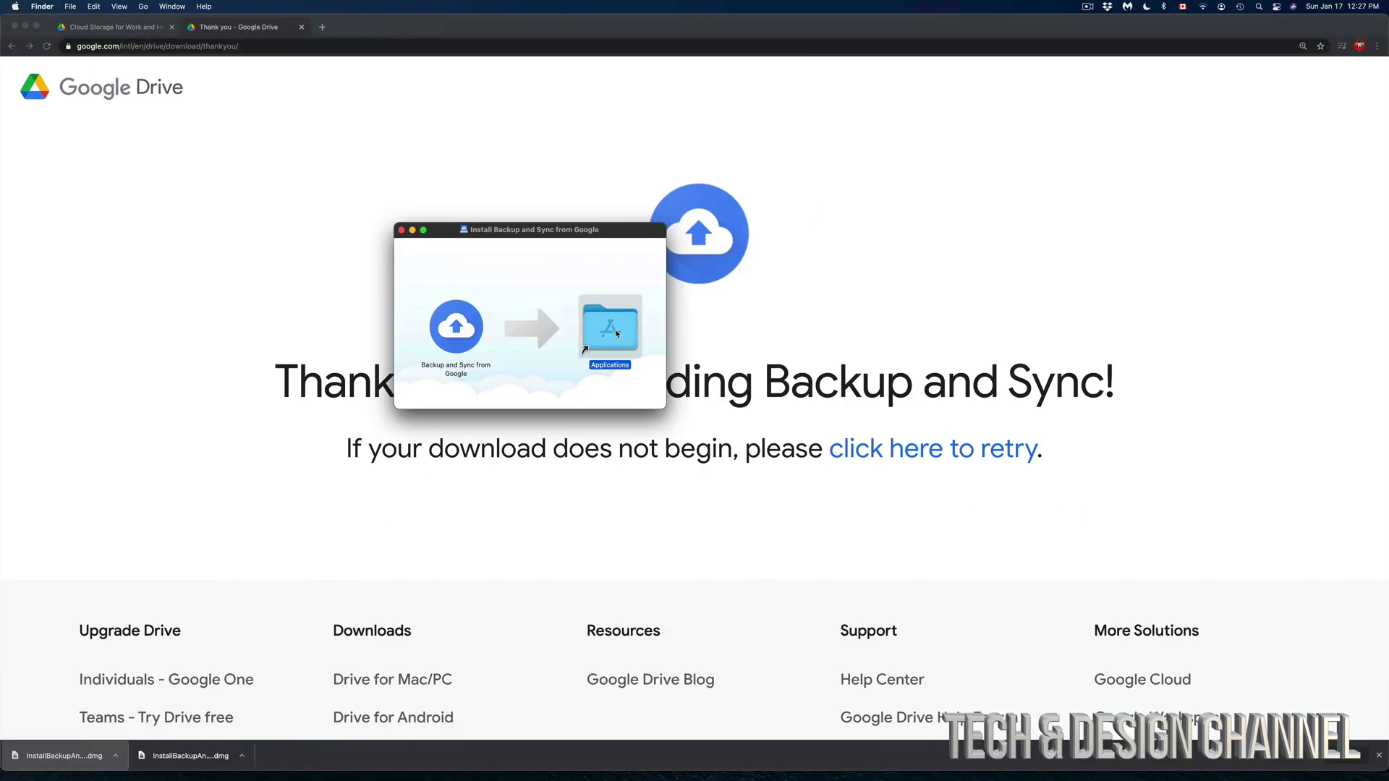
double_click(911, 471)
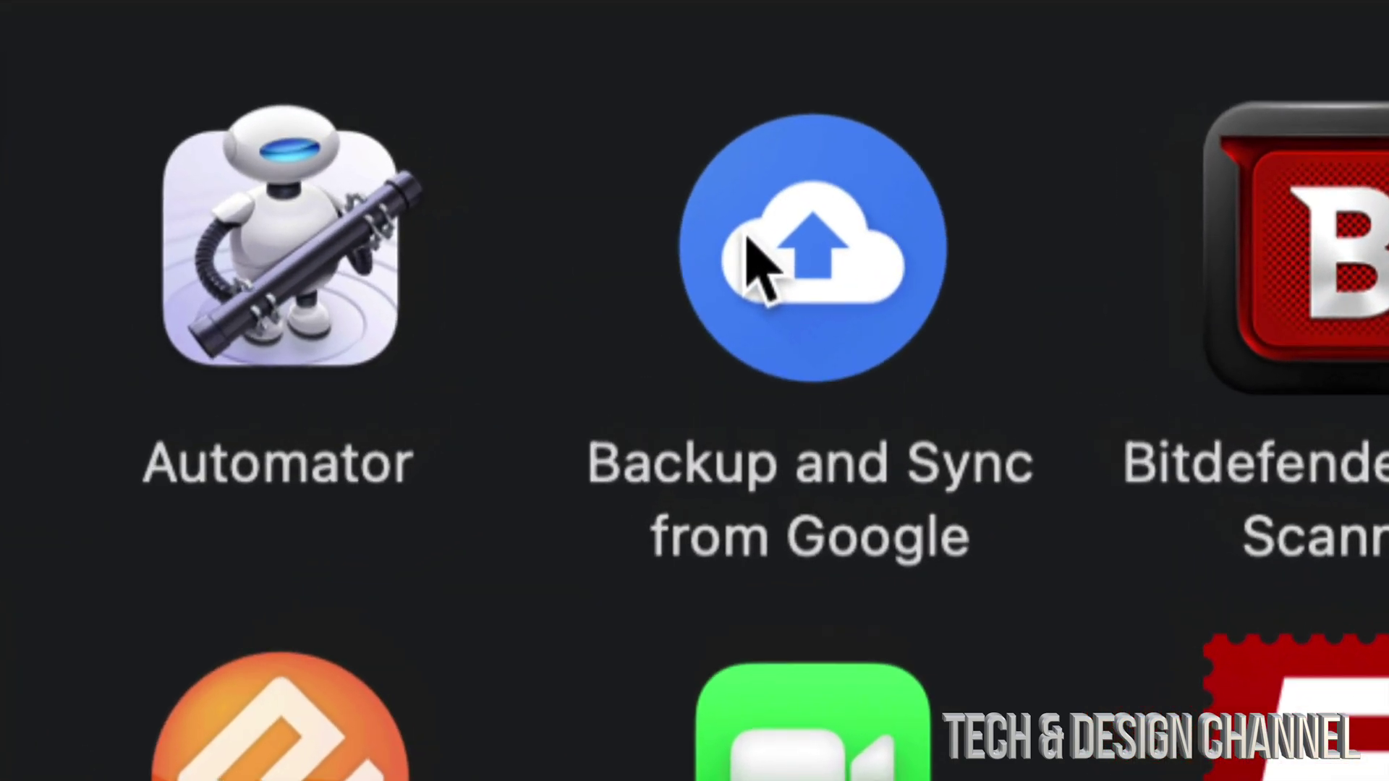
Launch Backup and Sync from Google from Applications and close the Applications window.
click(851, 269)
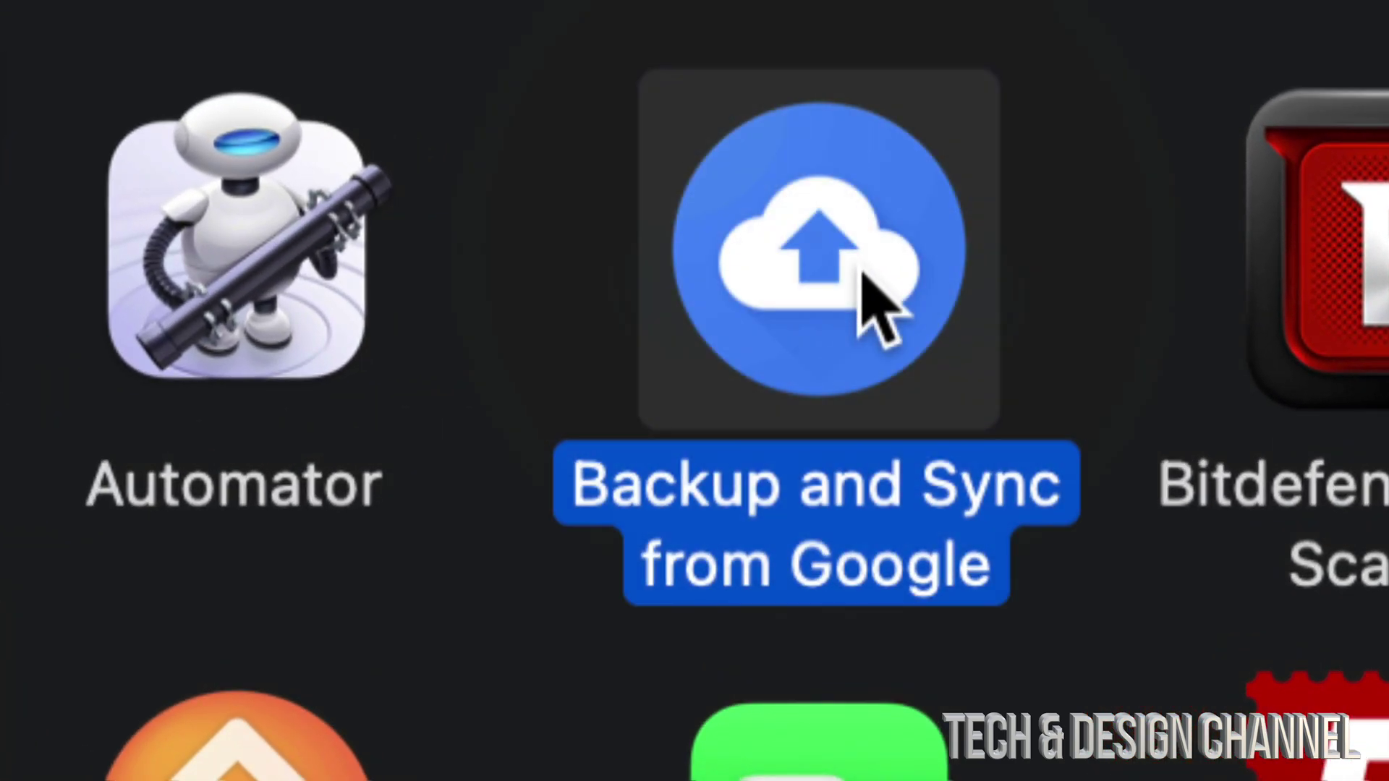
double_click(863, 280)
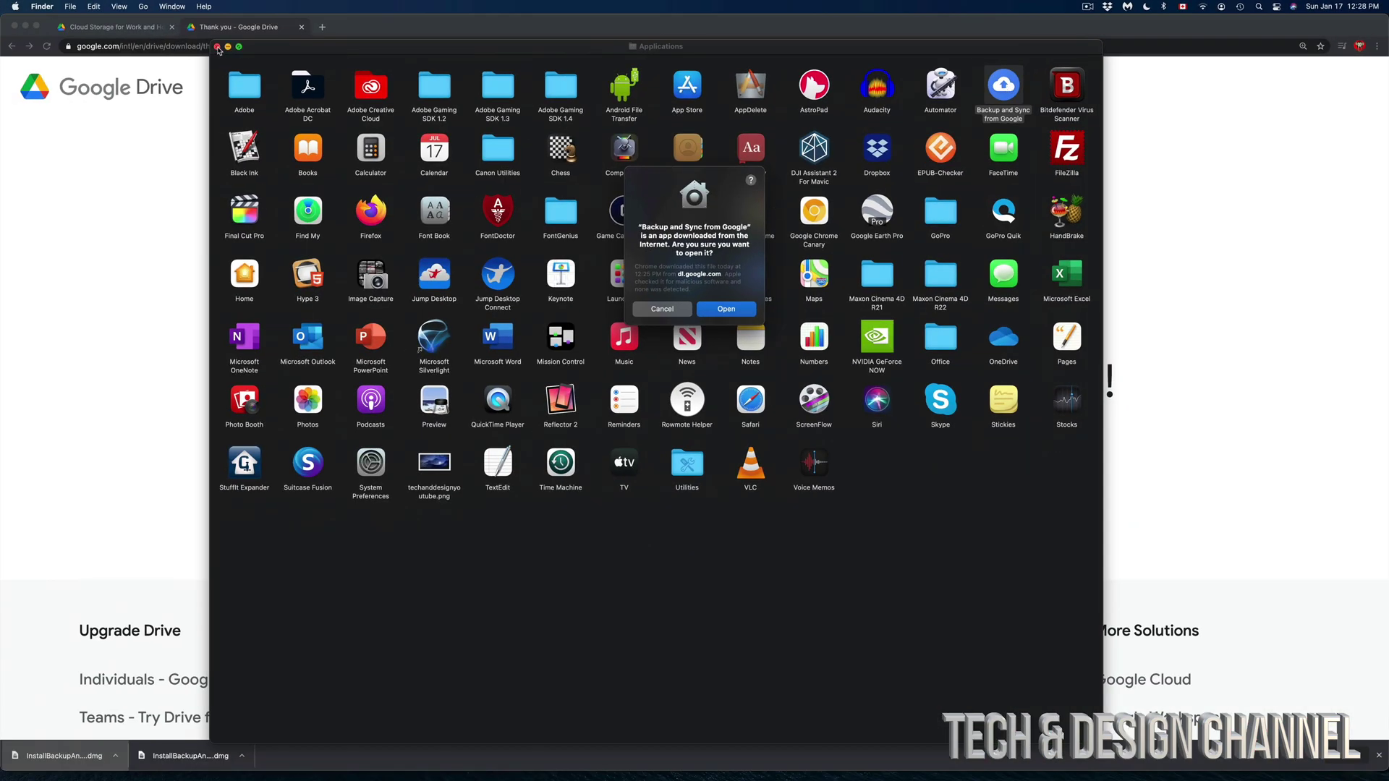
click(218, 48)
drag(693, 189, 859, 148)
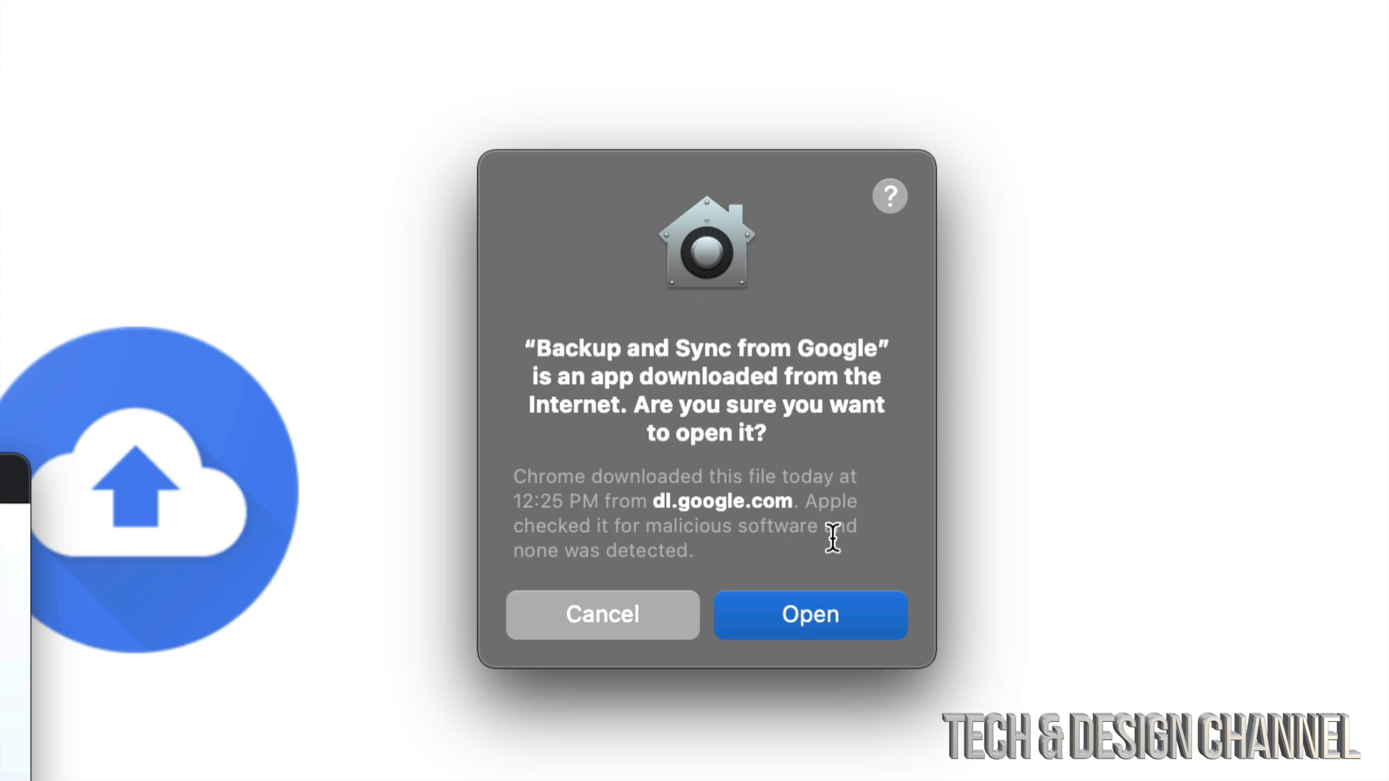
Confirm opening the downloaded Backup and Sync app.
click(816, 615)
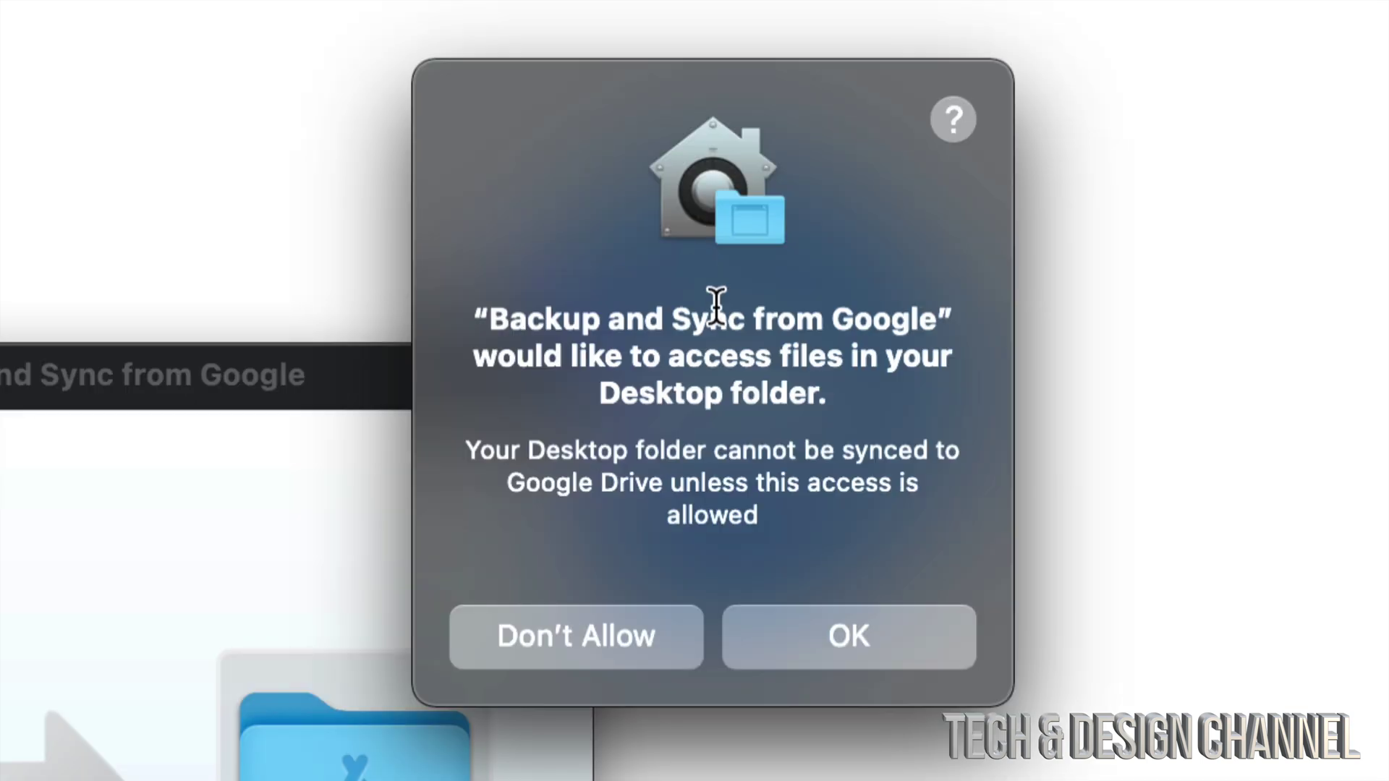
drag(855, 397, 480, 316)
click(779, 448)
Answer the access prompts: Desktop answered, Documents allowed, Photos and Downloads denied.
click(648, 631)
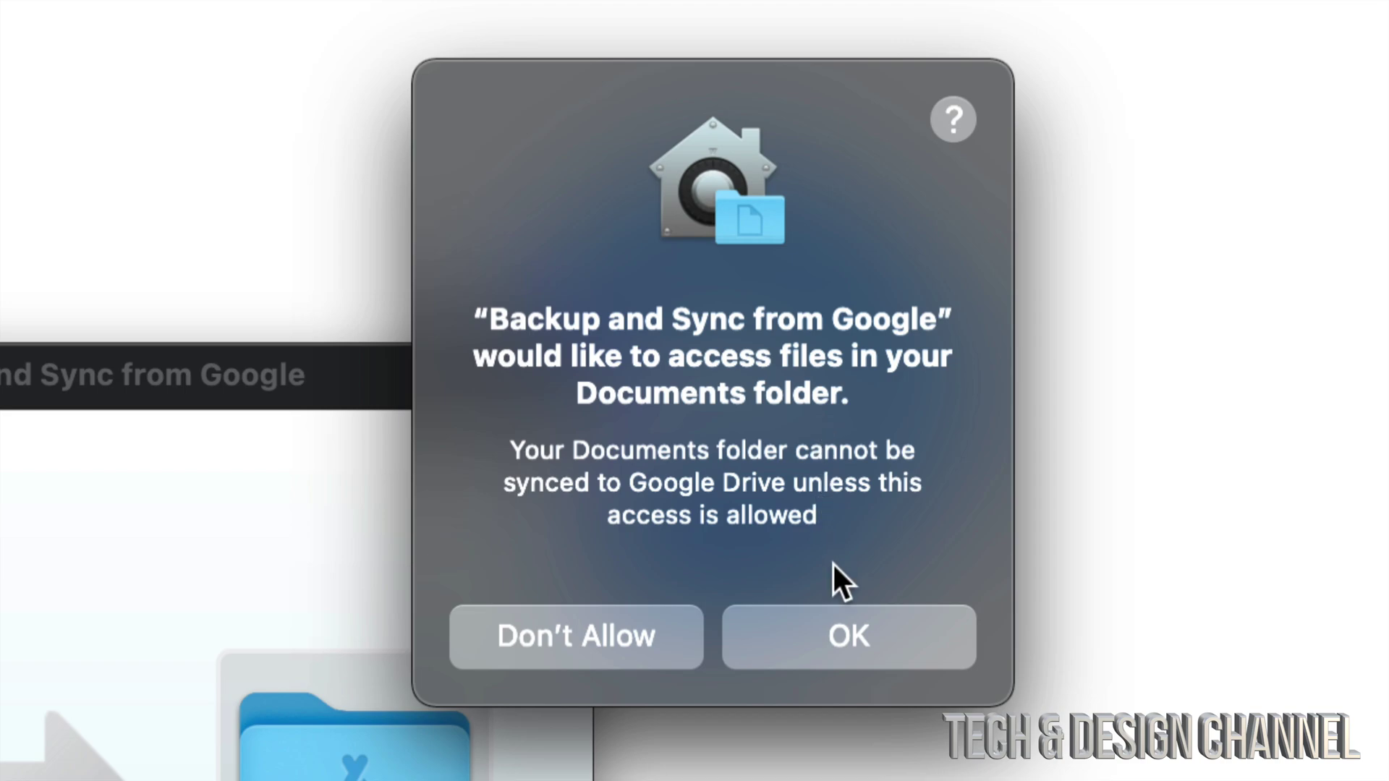
click(850, 622)
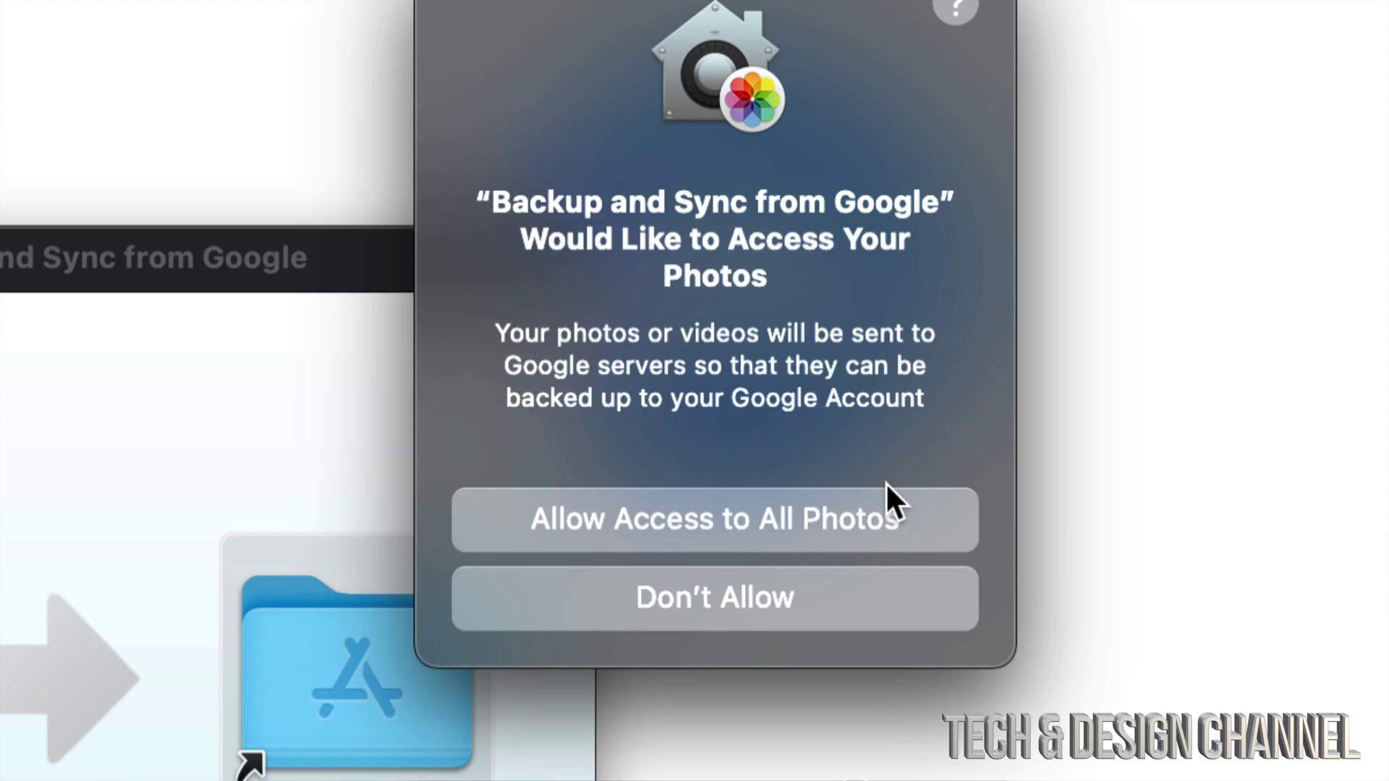
click(646, 599)
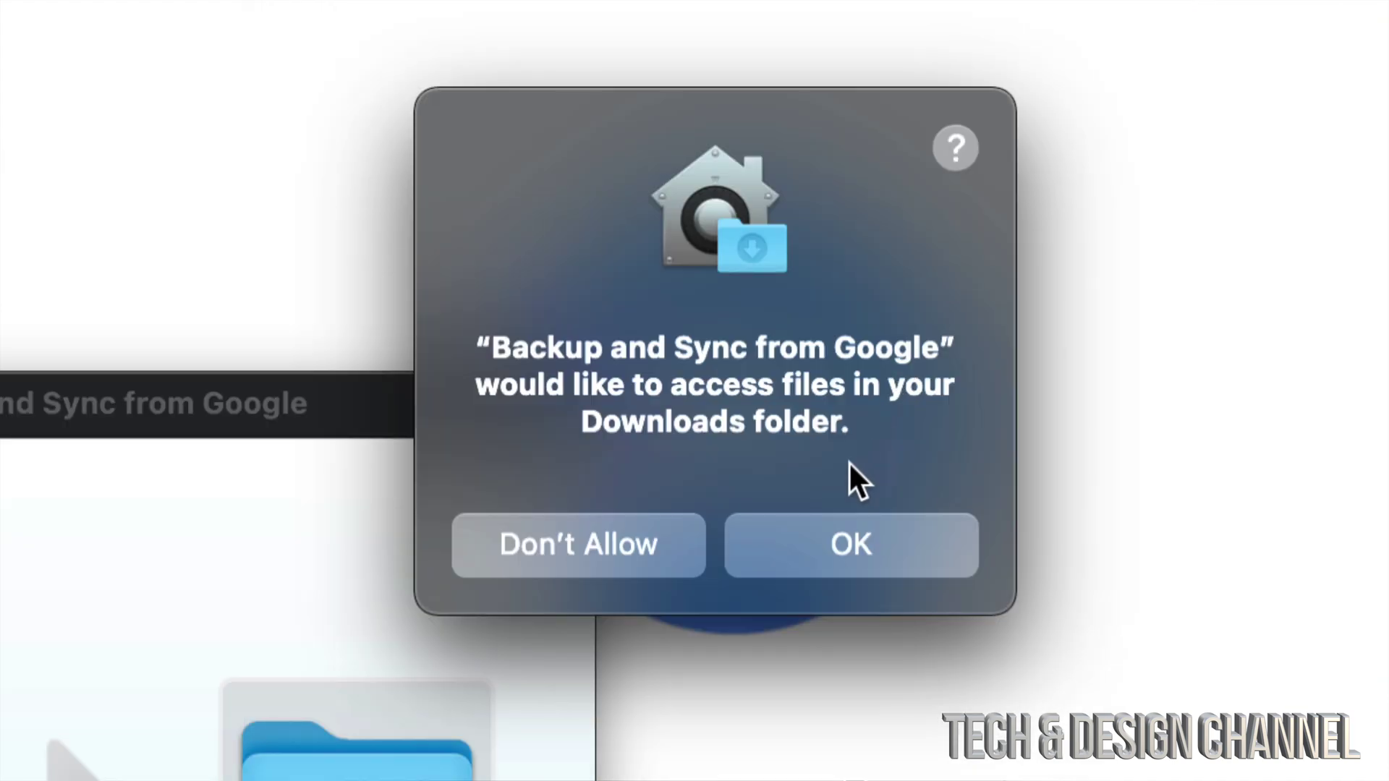
click(610, 535)
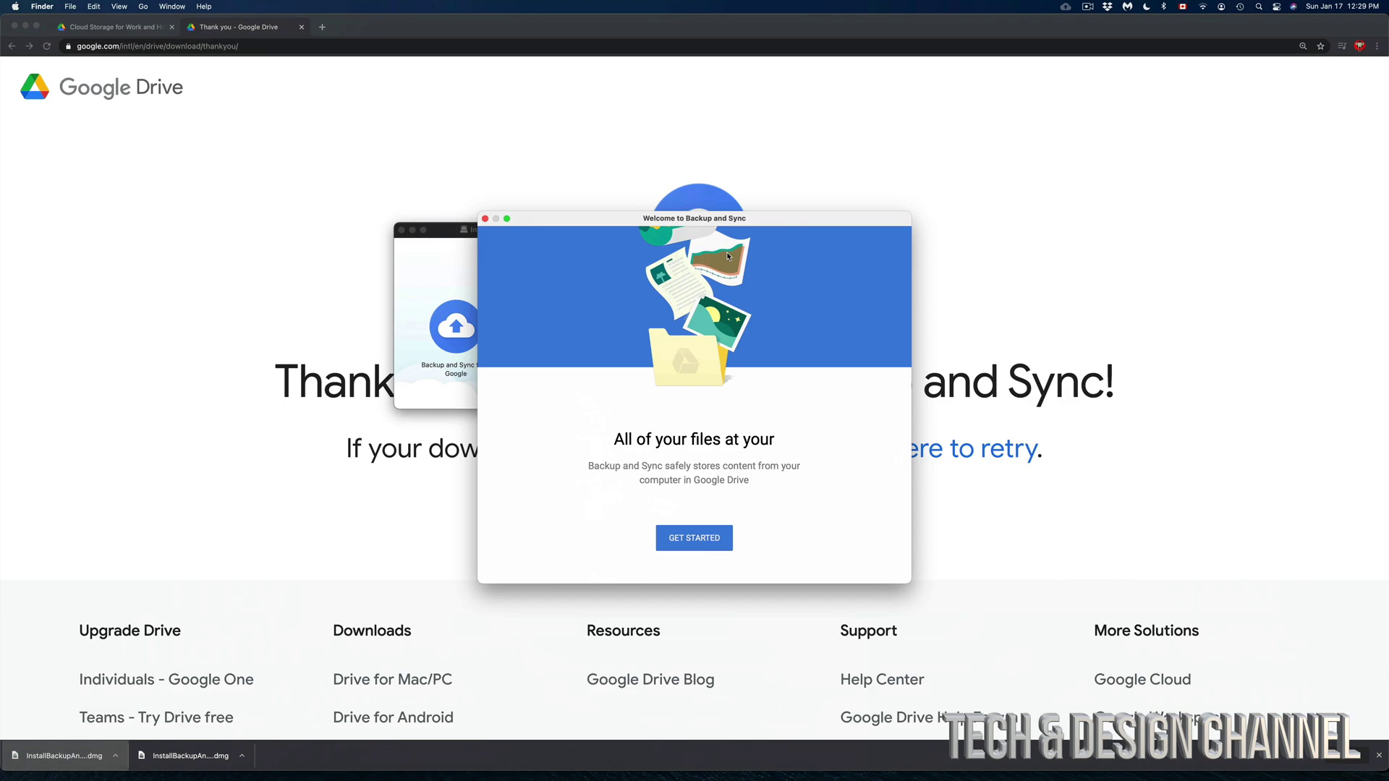
Start setup, sign in, and back up Documents with photos uploaded at High quality.
click(701, 540)
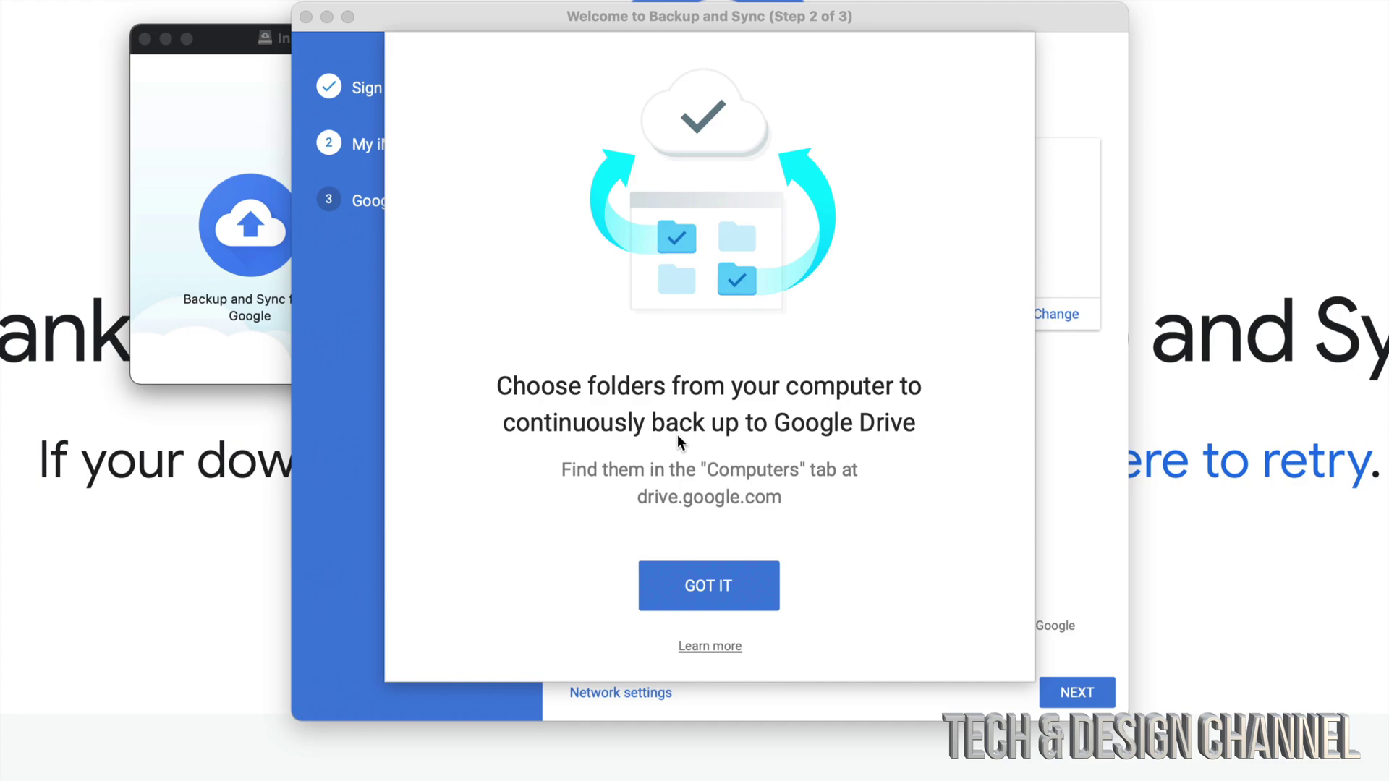
click(727, 585)
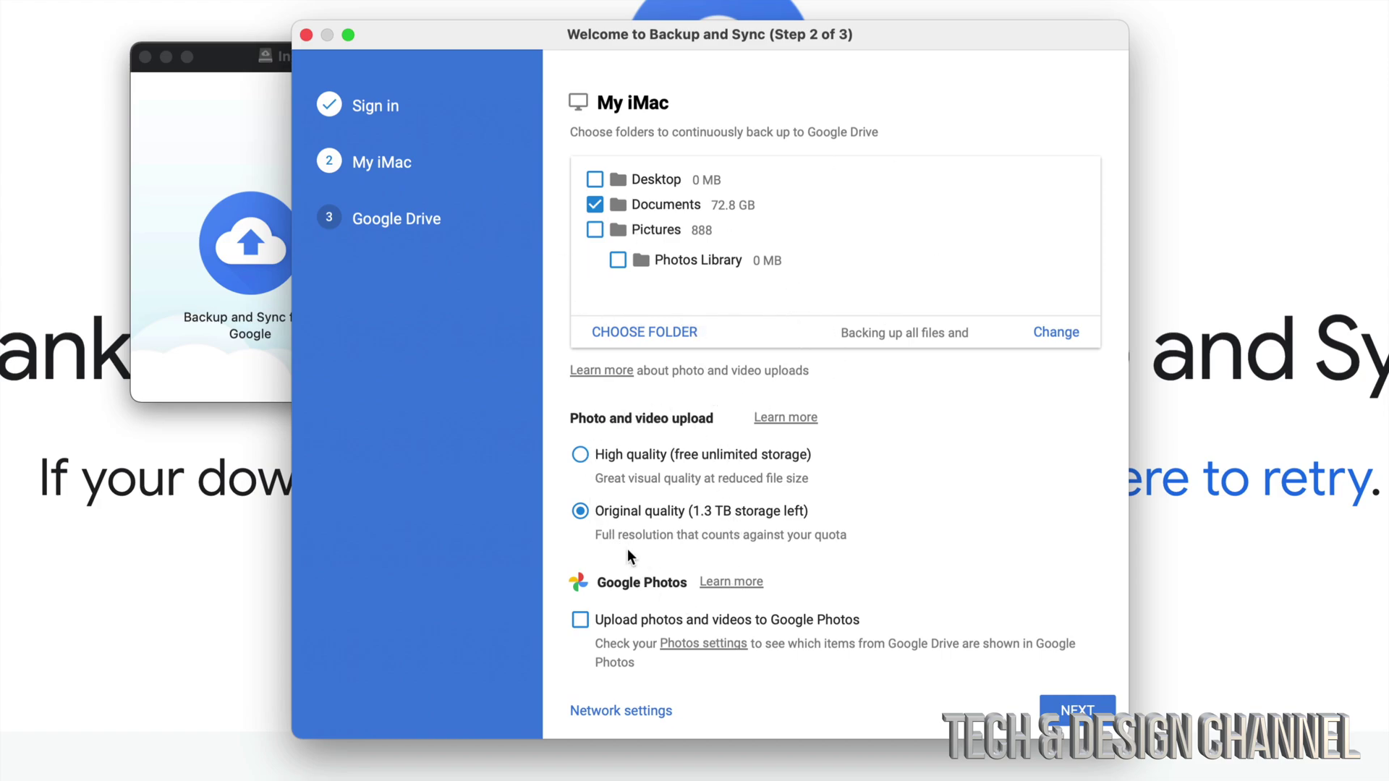
click(581, 455)
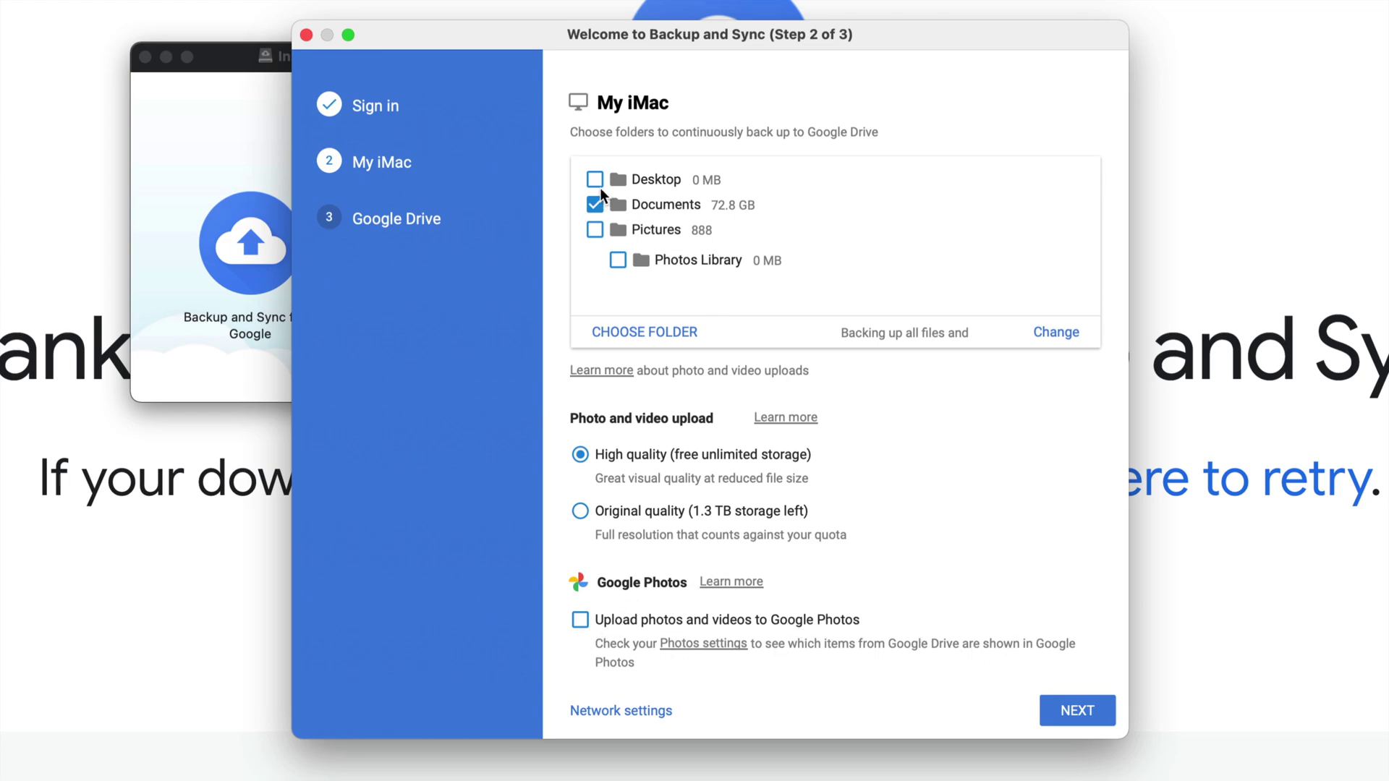
Continue to the Google Drive step and turn off syncing My Drive to this computer.
click(1078, 711)
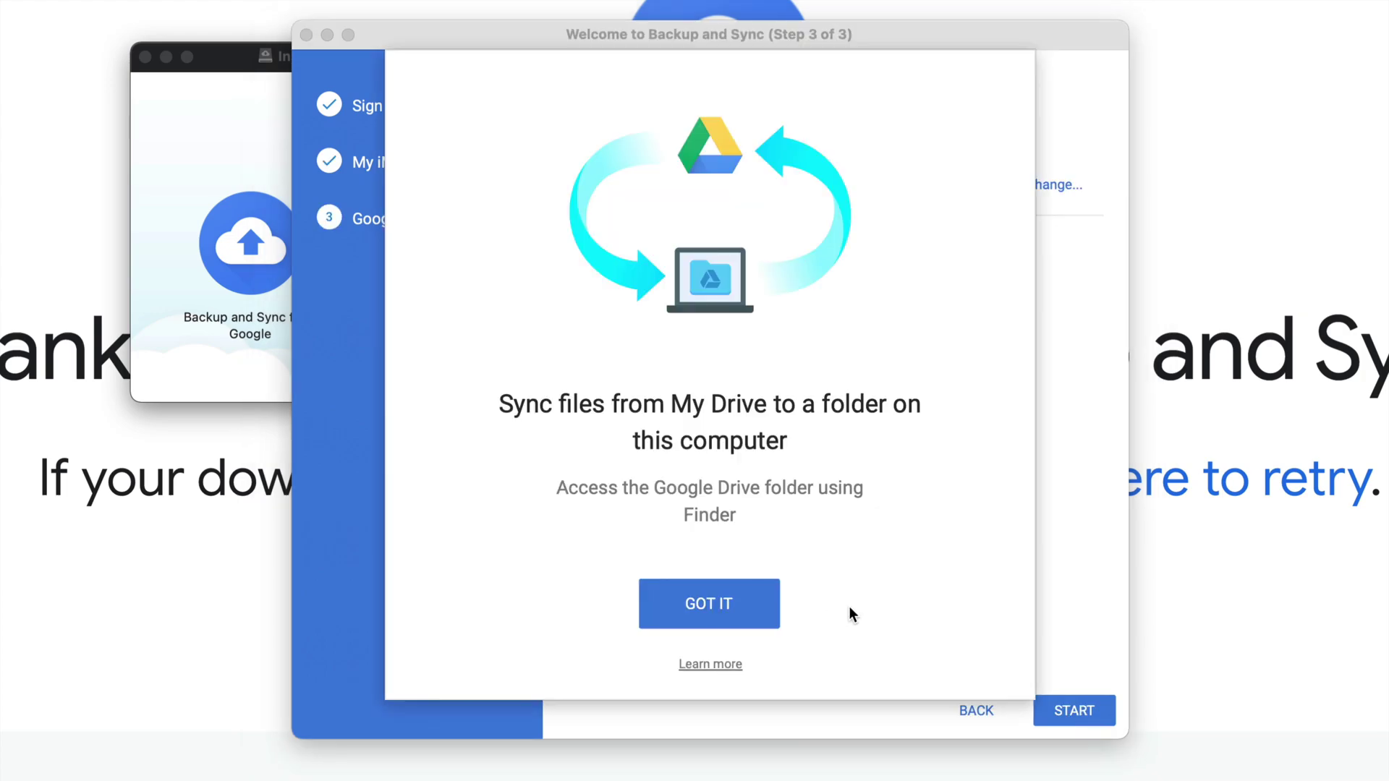
click(711, 593)
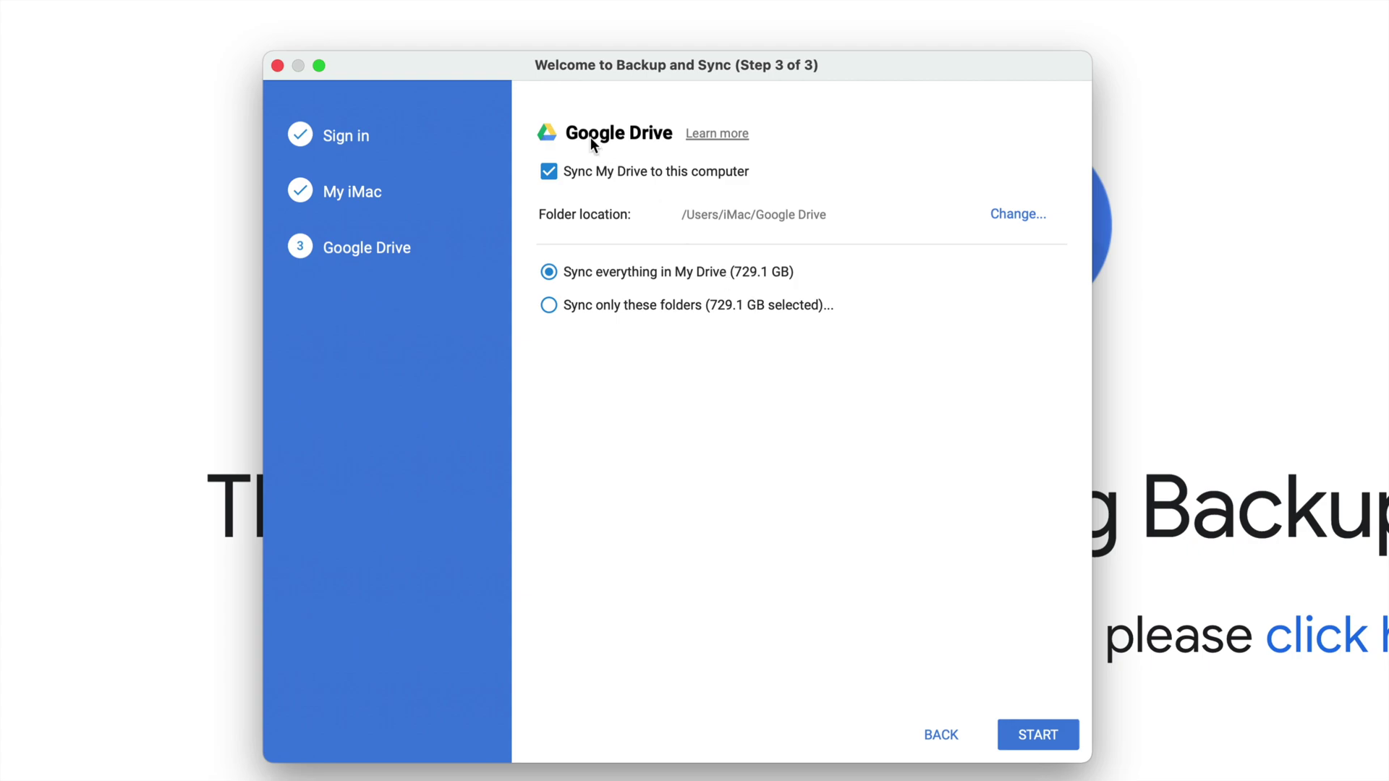
click(555, 171)
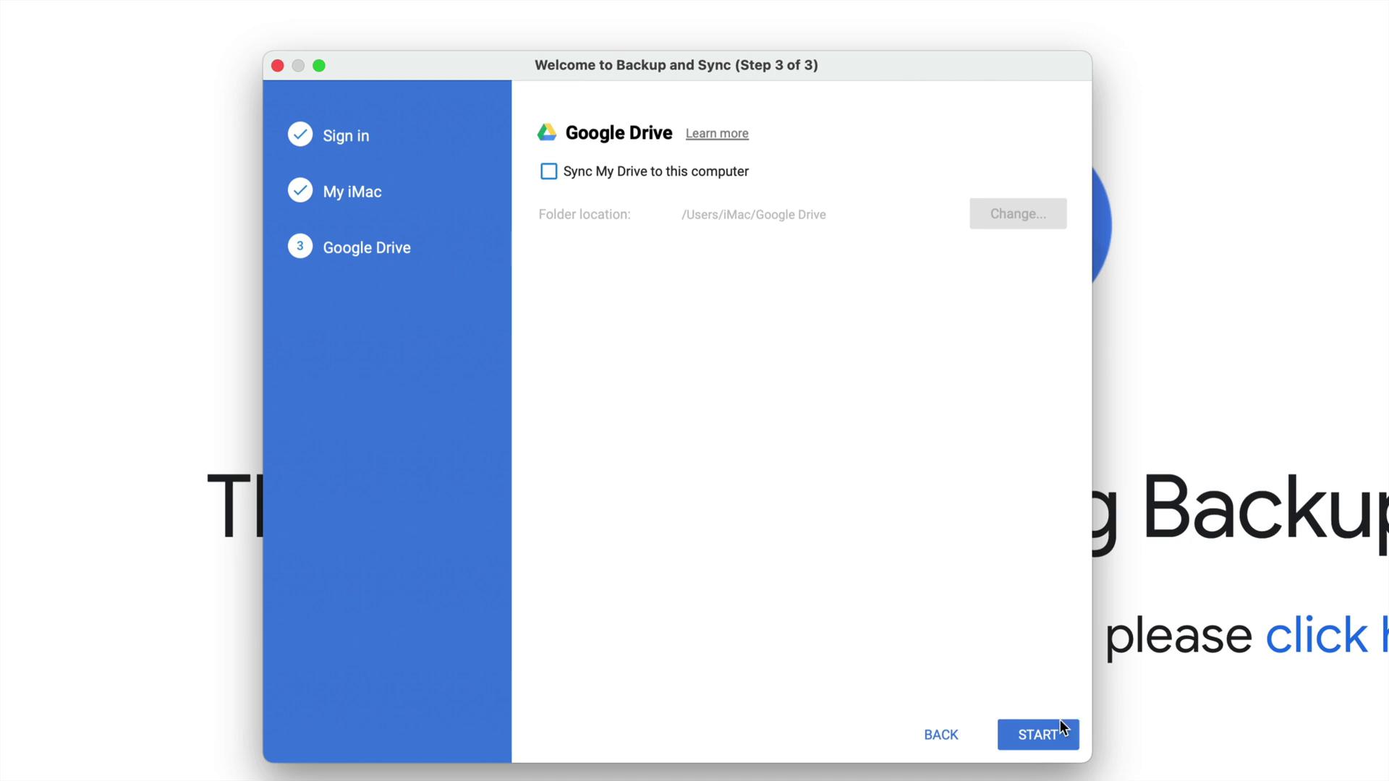
Start the backup and allow Backup and Sync to control System Events.
click(1042, 734)
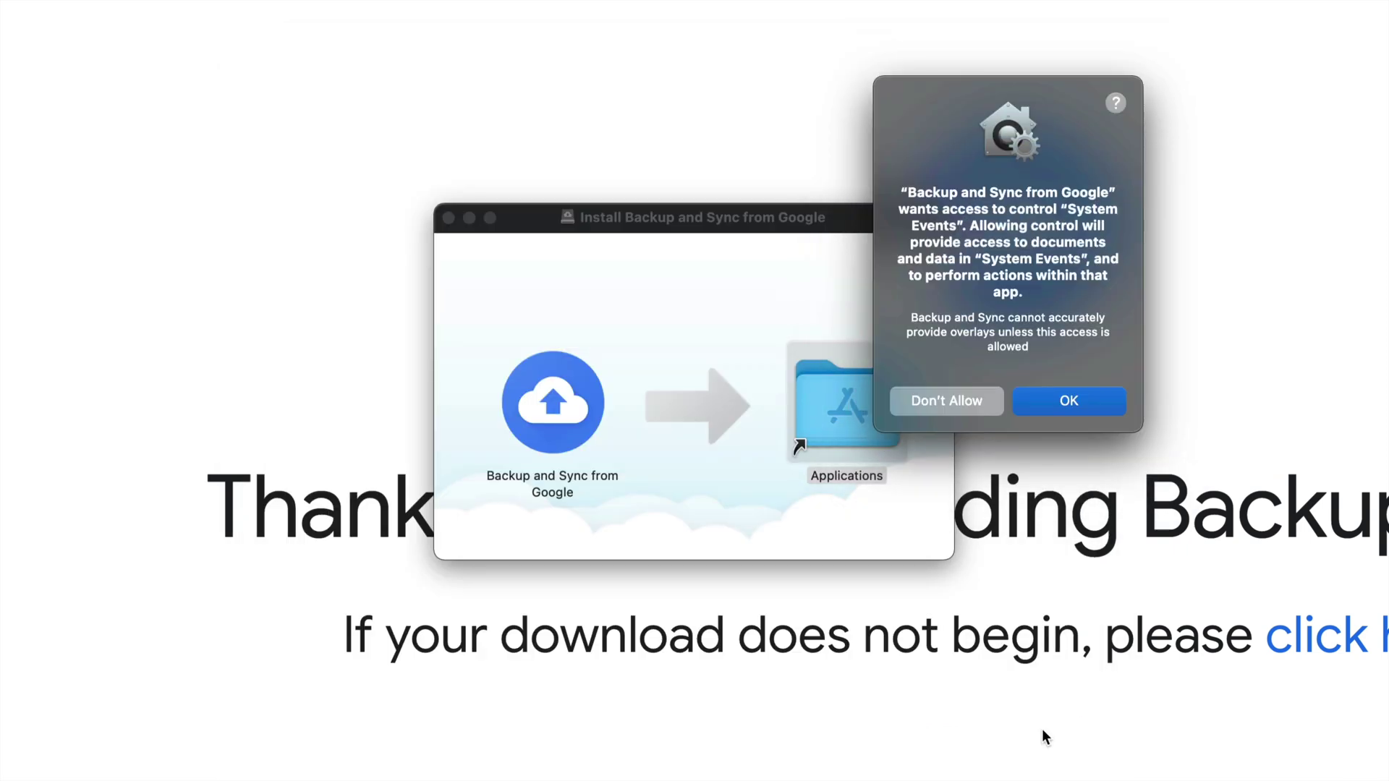
drag(1027, 96, 715, 153)
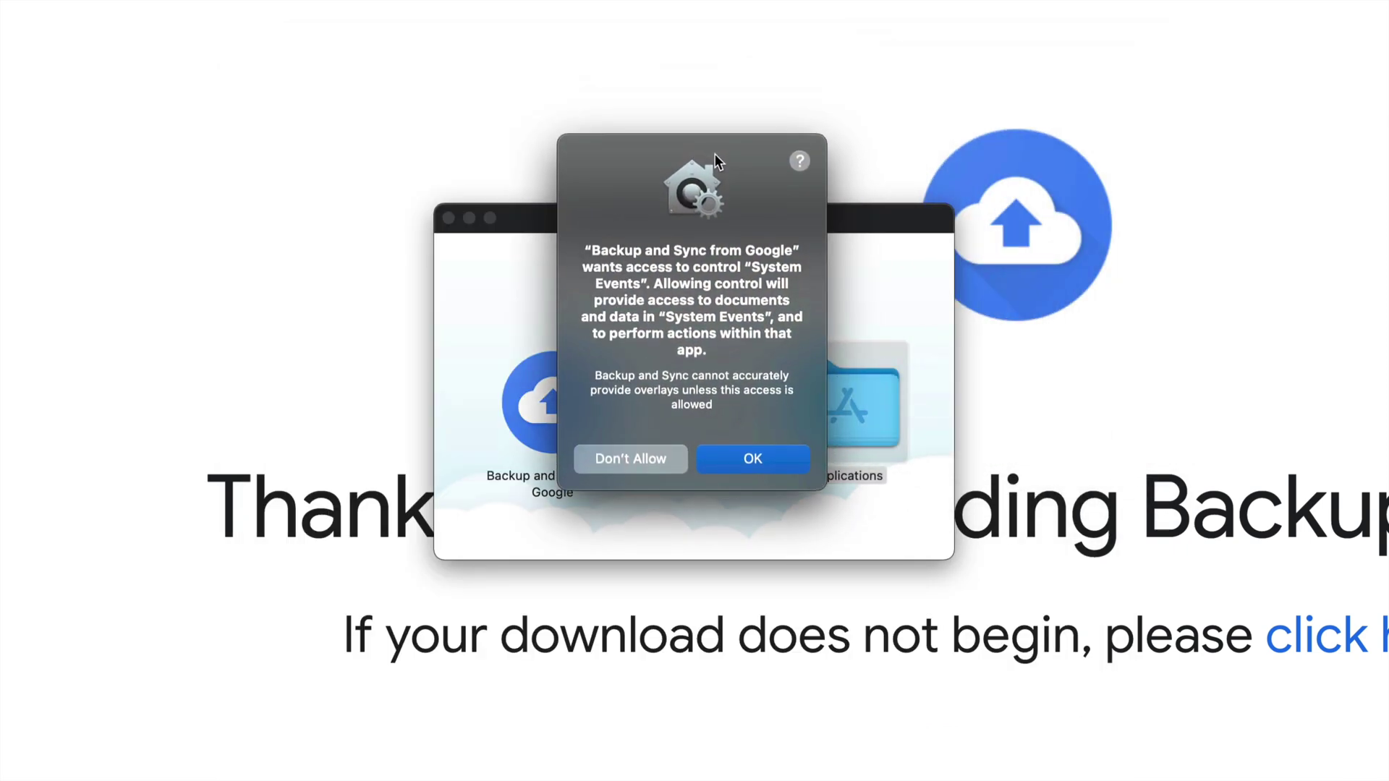
click(752, 463)
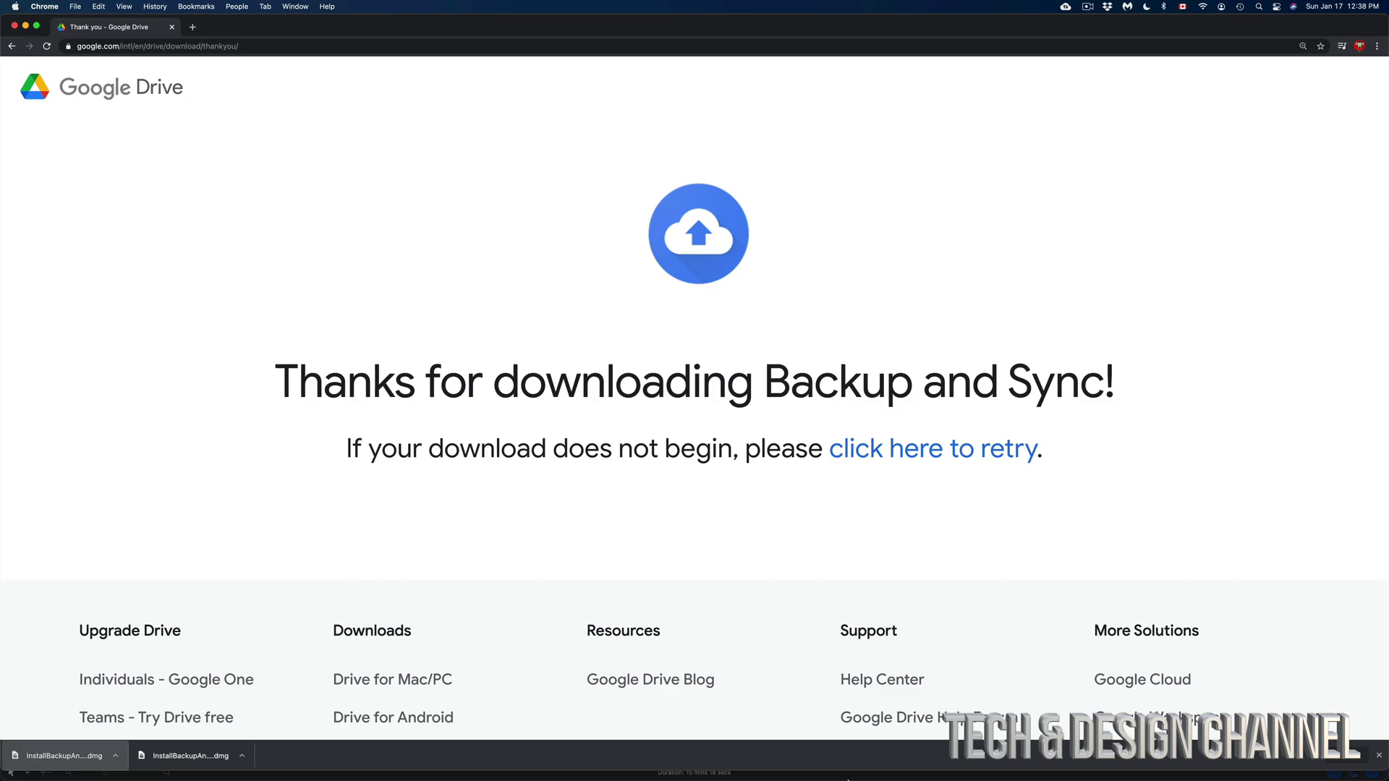
Open the Security & Privacy pane in System Preferences.
mouse_move(845, 779)
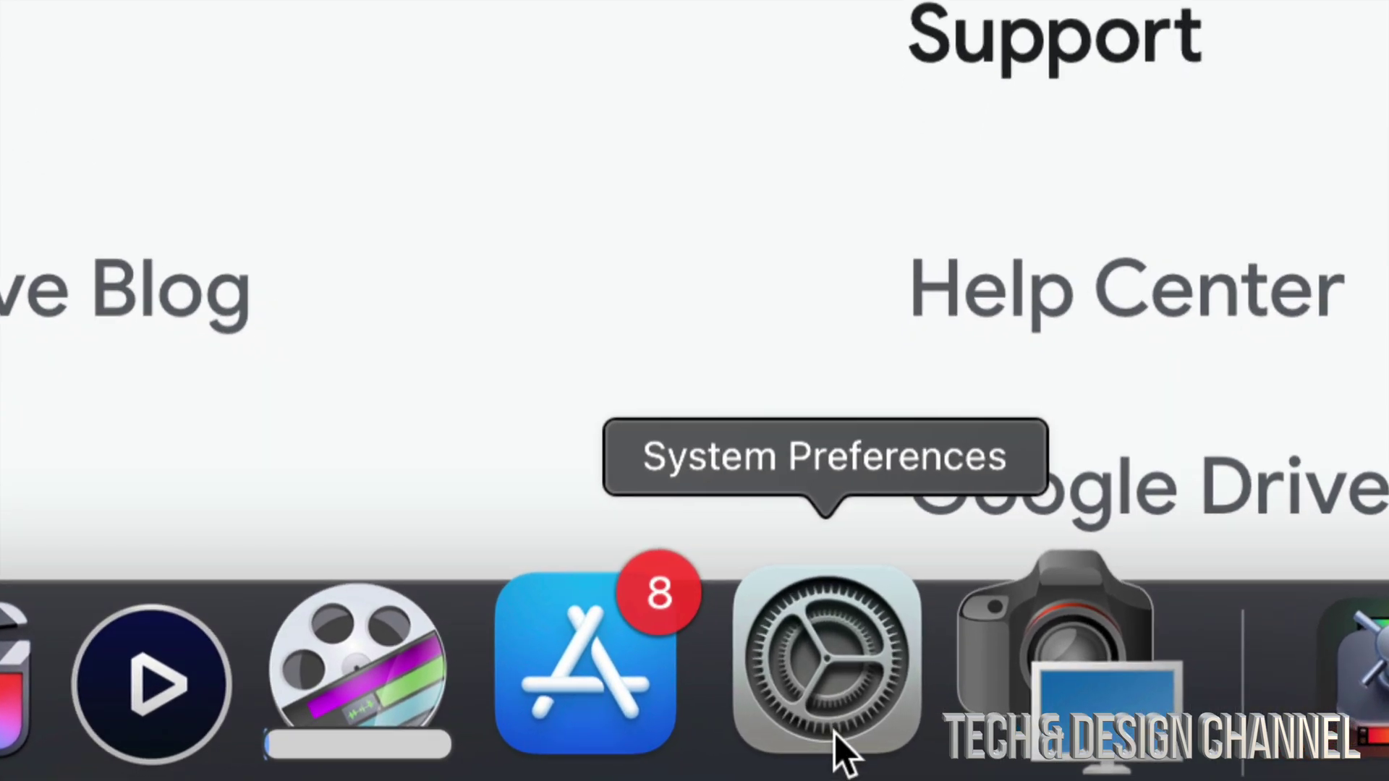
click(840, 750)
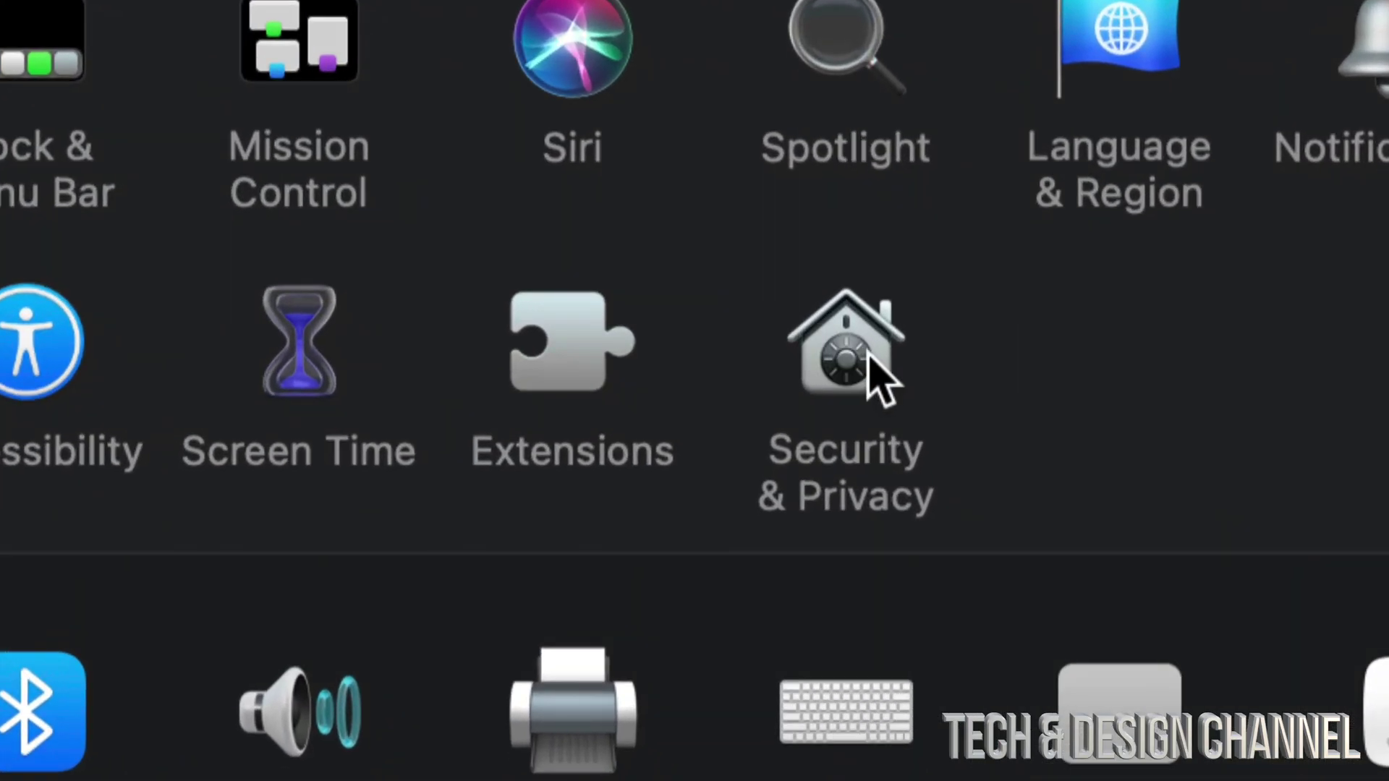
click(866, 354)
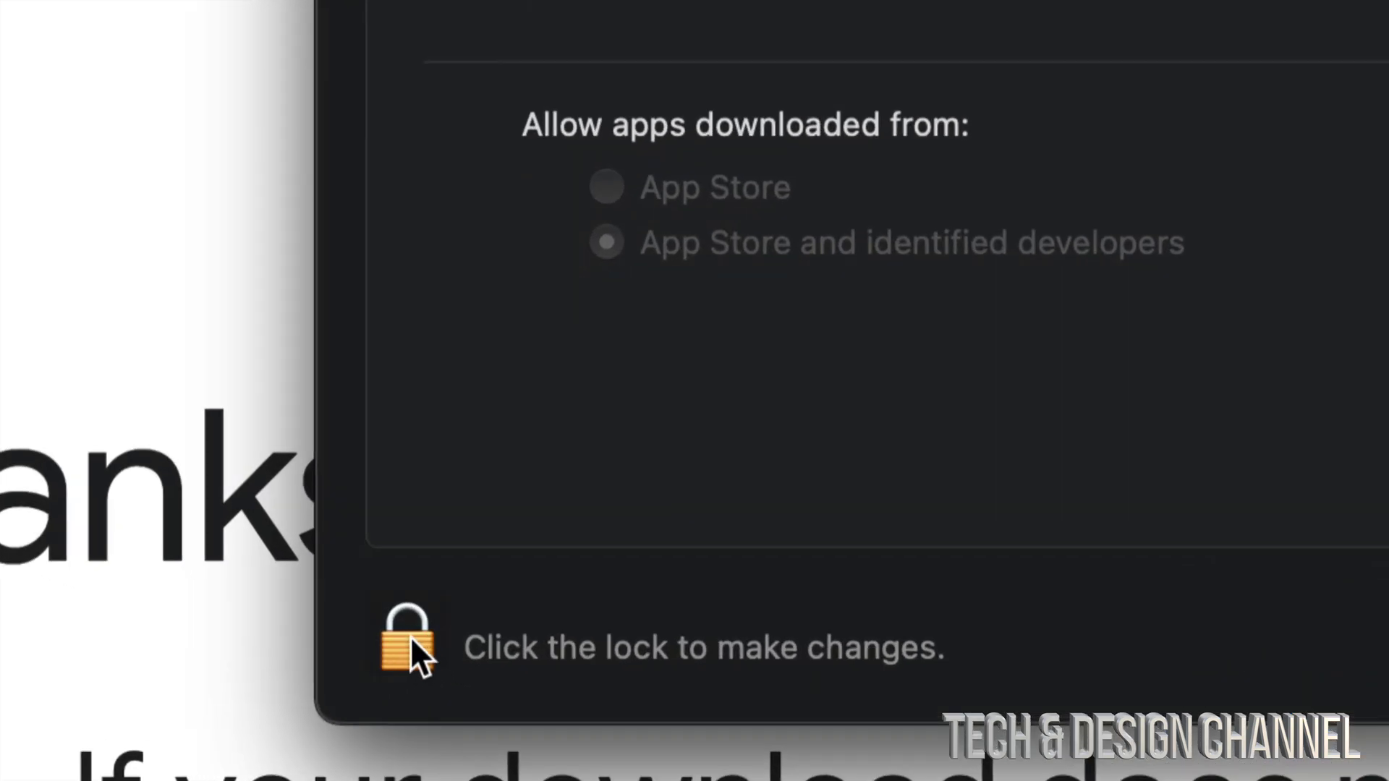
Unlock the Security & Privacy settings with the account password.
click(410, 635)
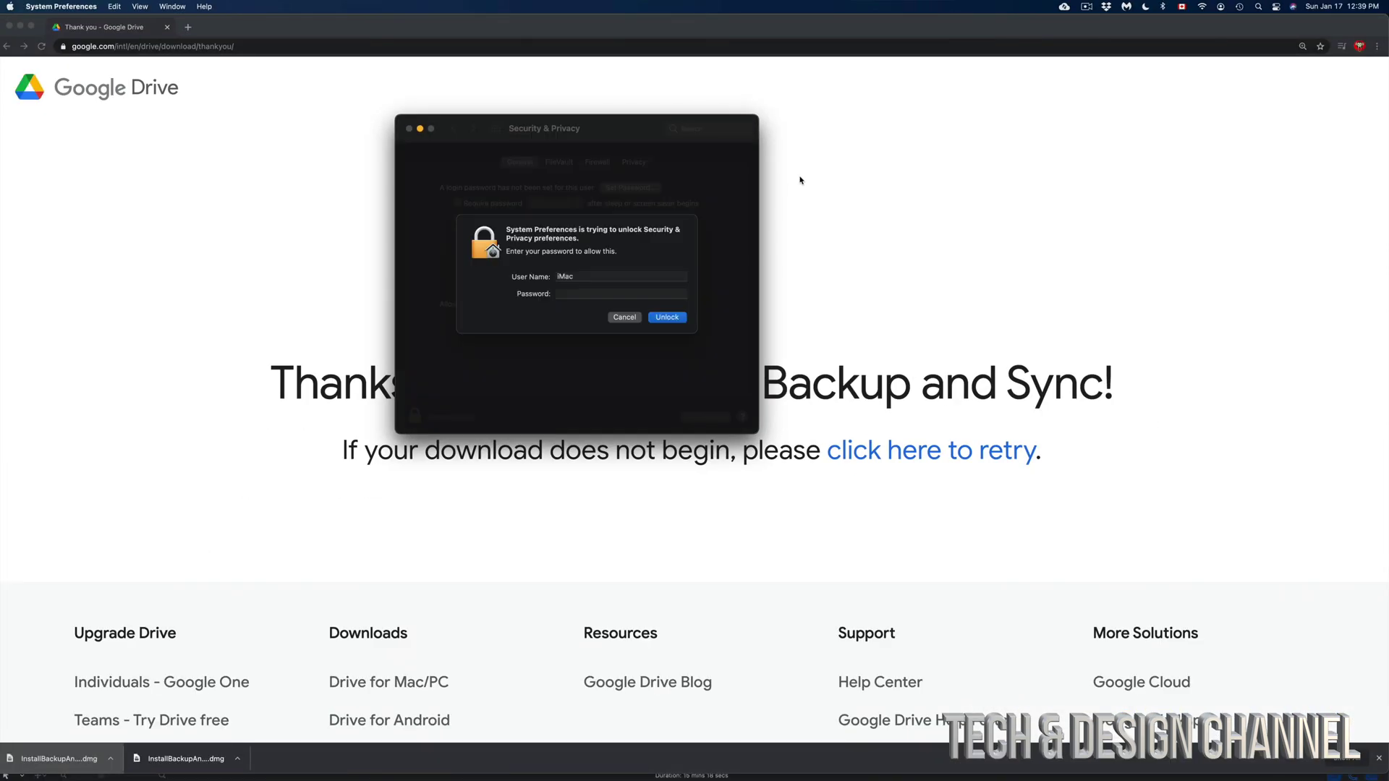
click(667, 296)
click(669, 318)
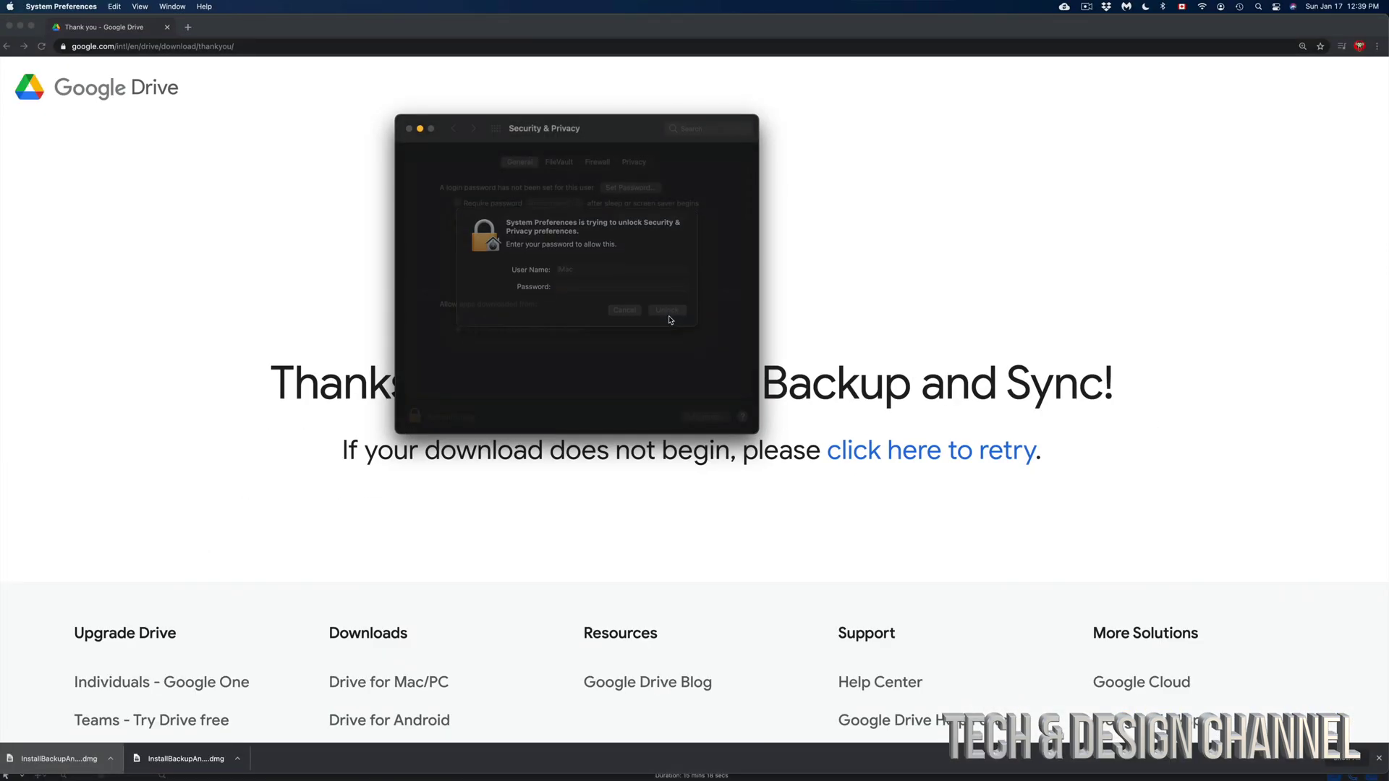
drag(550, 129, 601, 130)
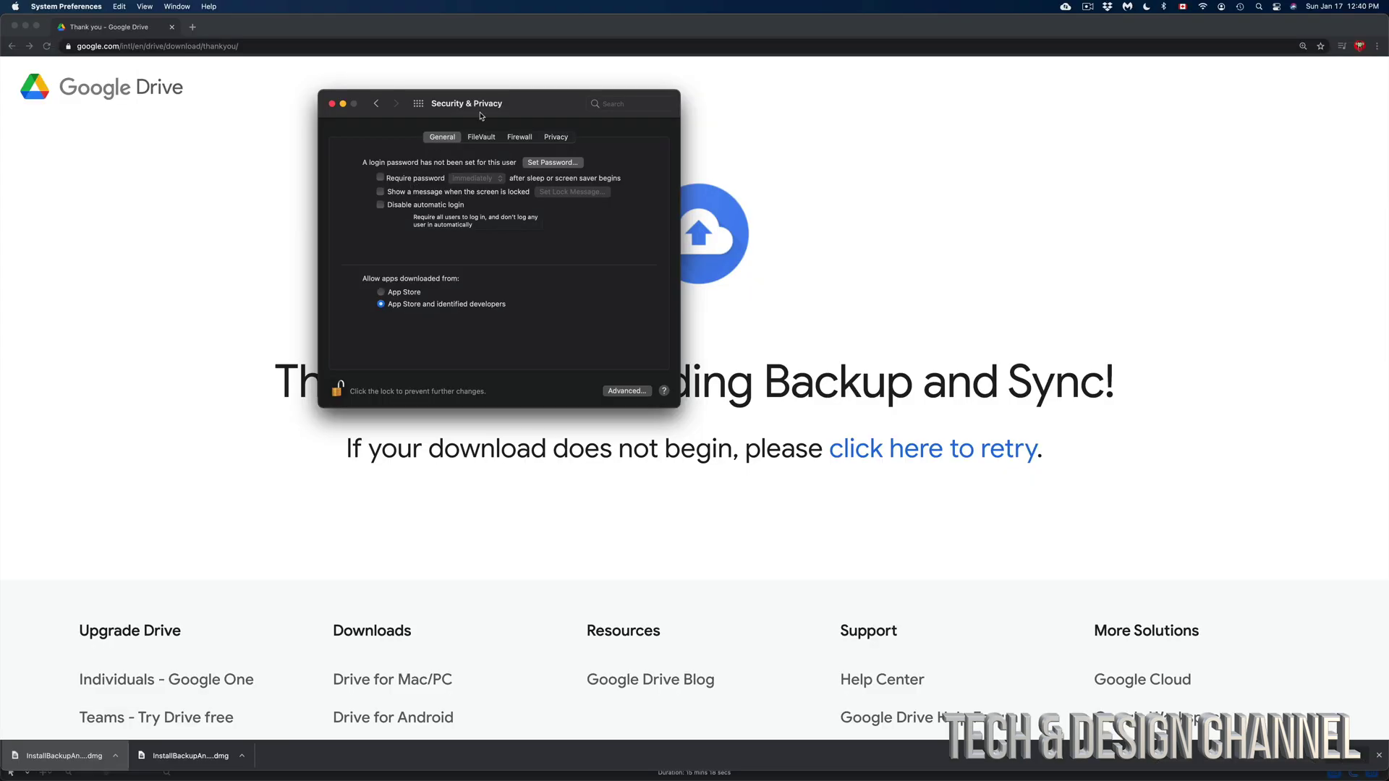
drag(480, 116, 714, 177)
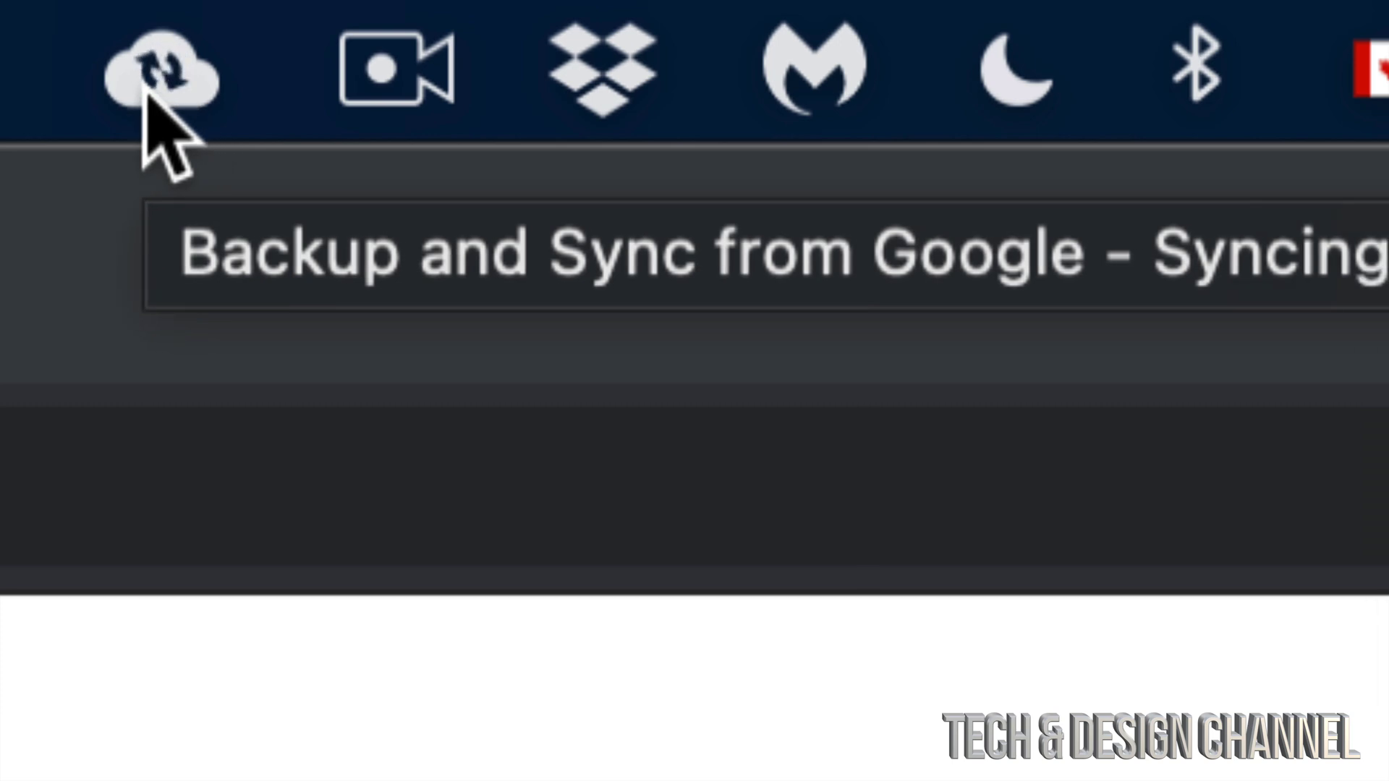
click(158, 76)
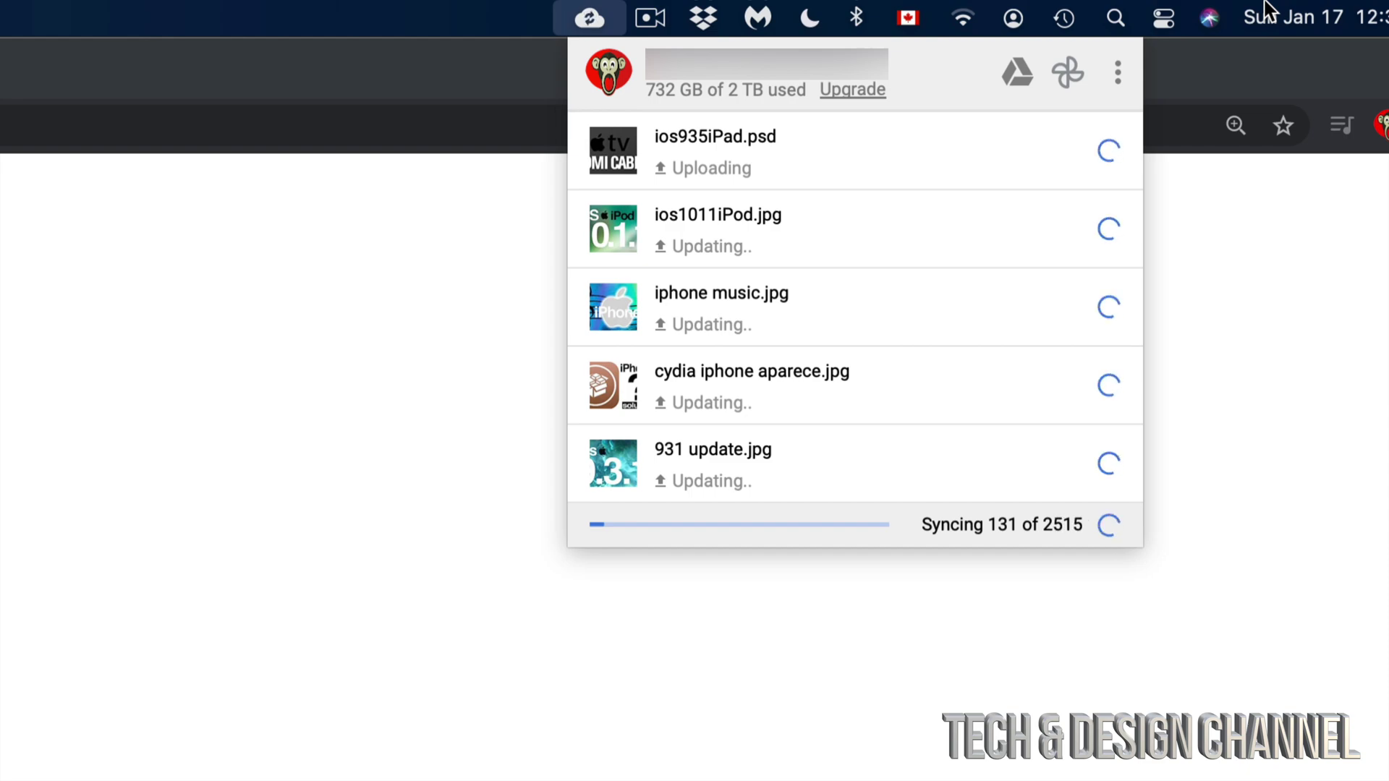